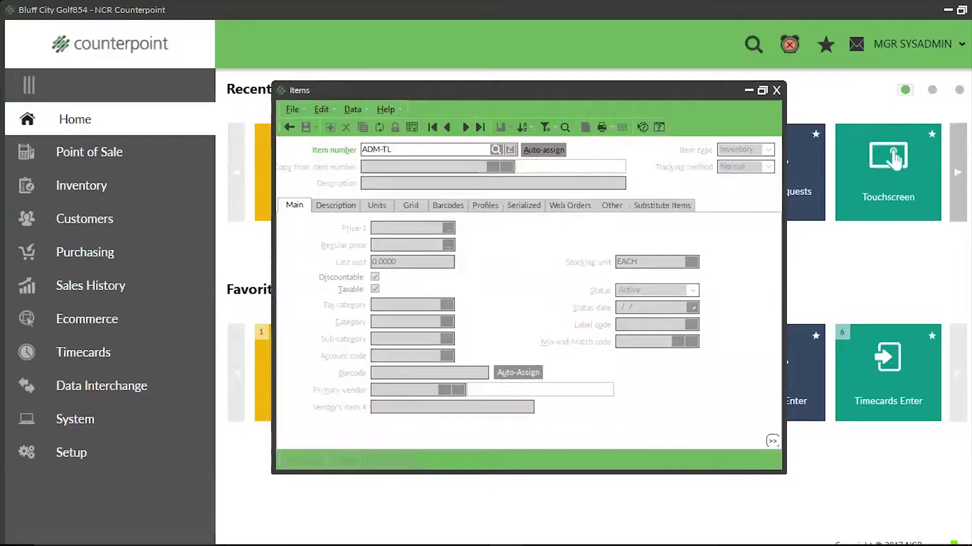
# Step: Look up item ADM-TL3 to check its quantity on hand, and close the item record
pyautogui.write('3')
pyautogui.press('Tab')
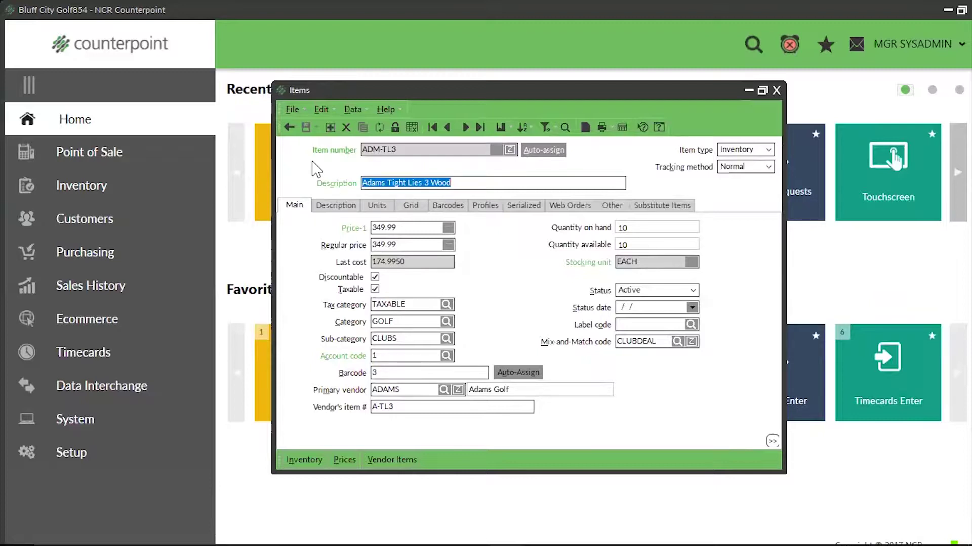
pyautogui.click(776, 91)
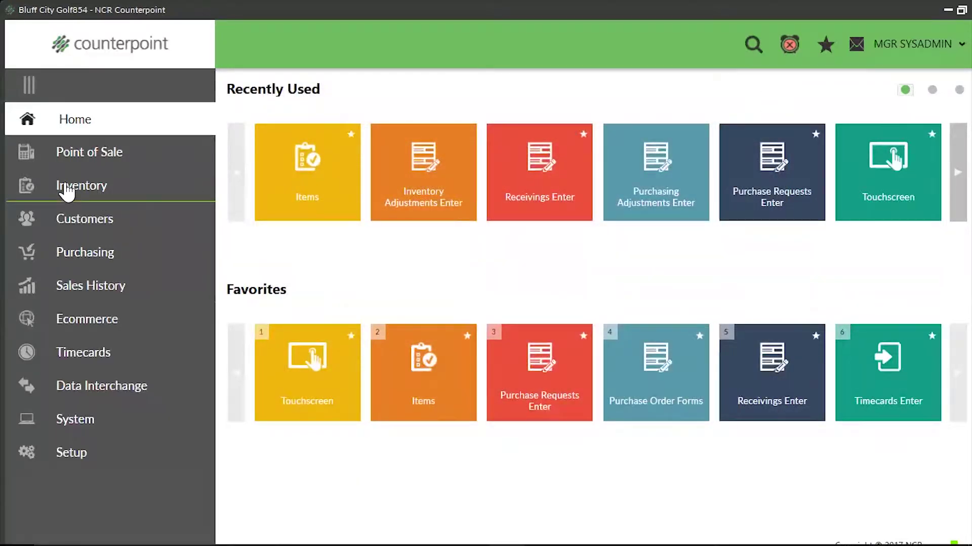
# Step: Start an inventory adjustment for item ADM-TL3 at the MAIN location, dated 5/3/2018
pyautogui.click(66, 190)
pyautogui.click(102, 123)
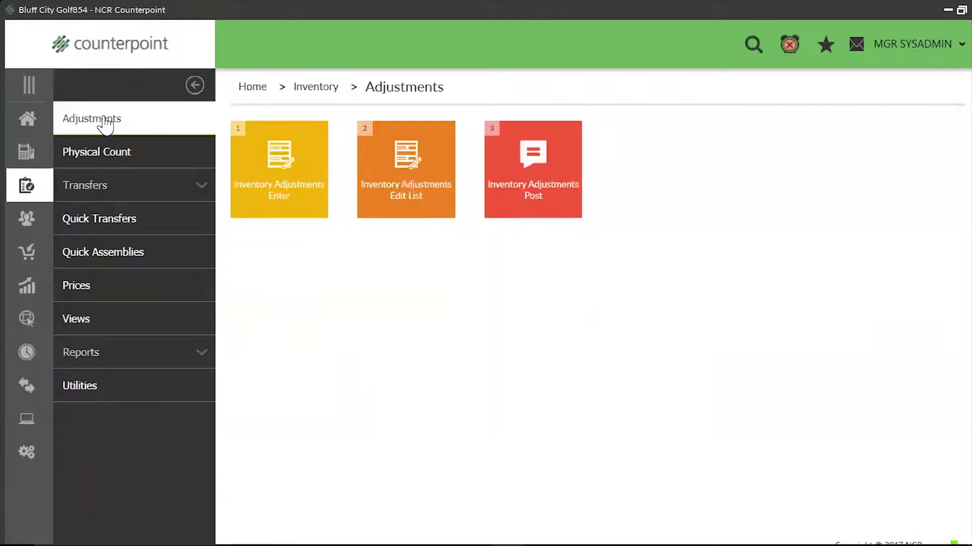
pyautogui.click(315, 180)
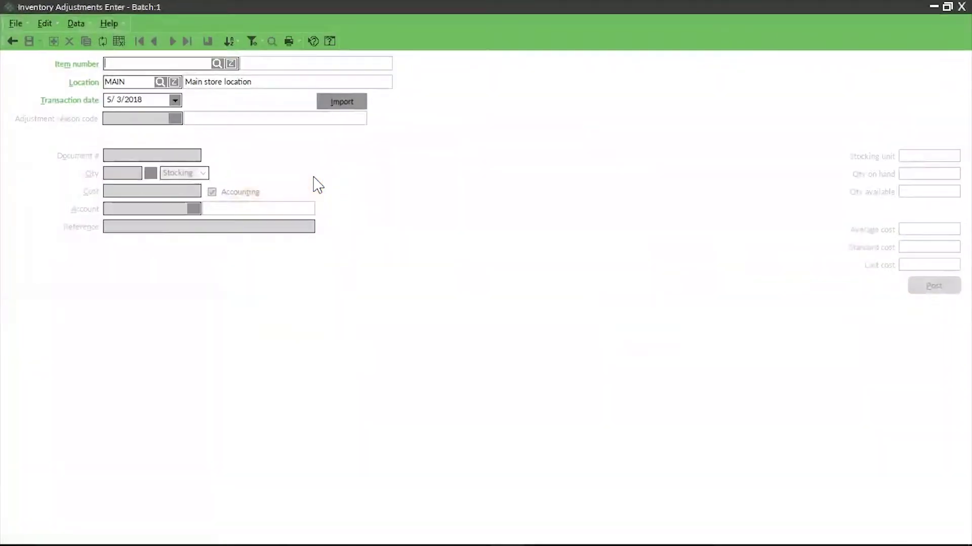
pyautogui.write('ADM-TL3')
pyautogui.press('Tab')
pyautogui.press('Tab')
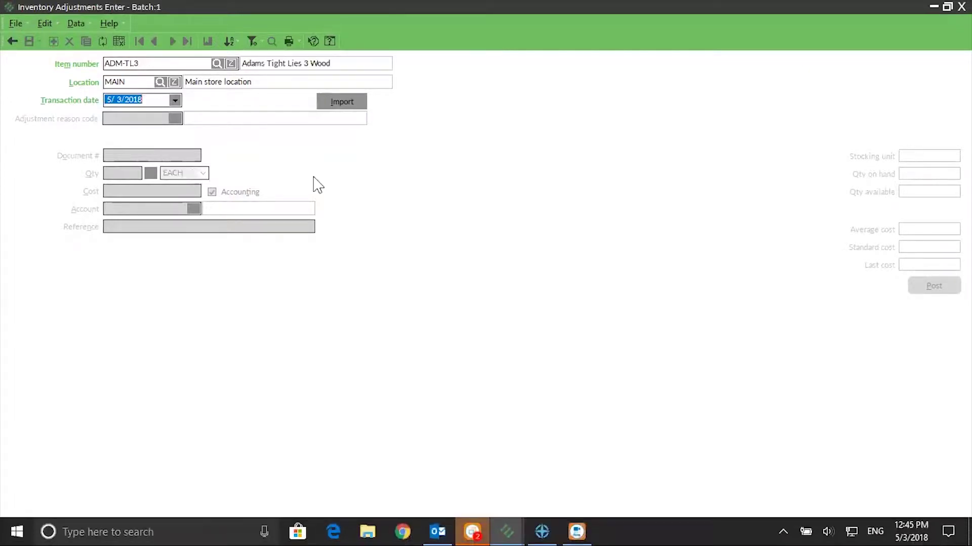
pyautogui.press('Tab')
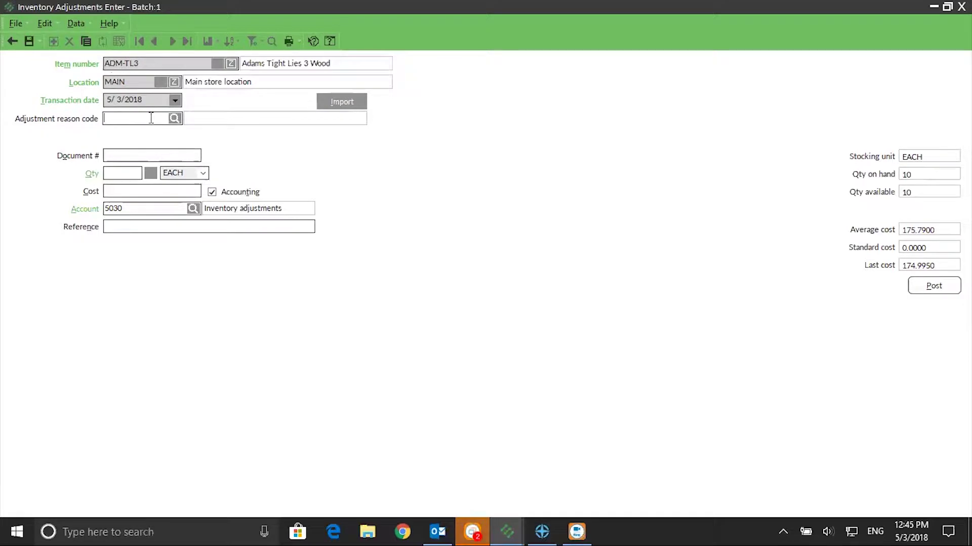
# Step: Assign the DAMAGED reason code to the inventory adjustment
pyautogui.click(175, 119)
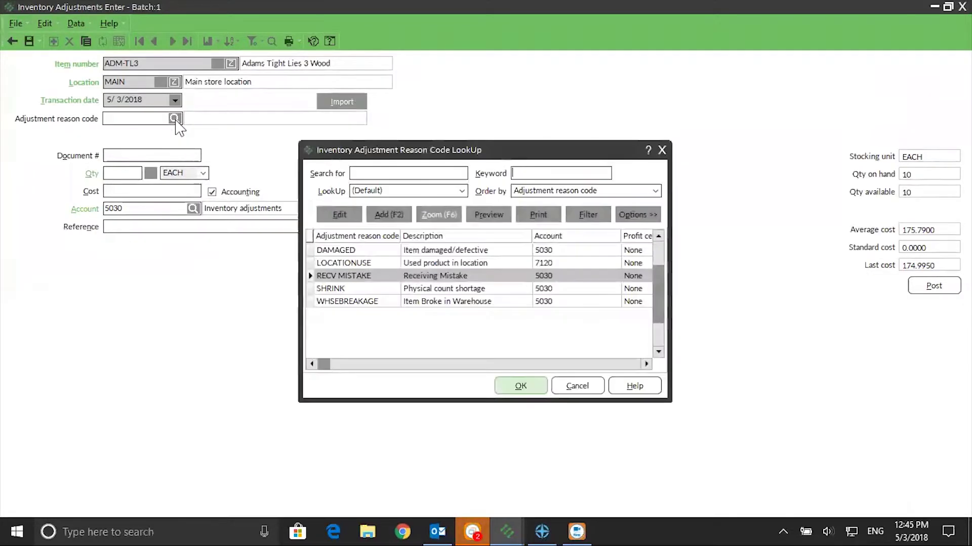
pyautogui.click(376, 251)
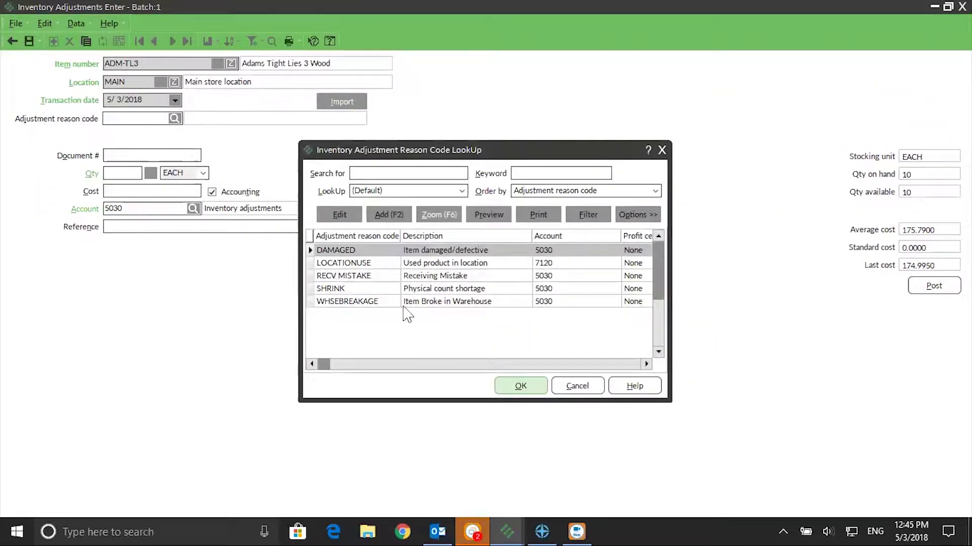
pyautogui.click(534, 386)
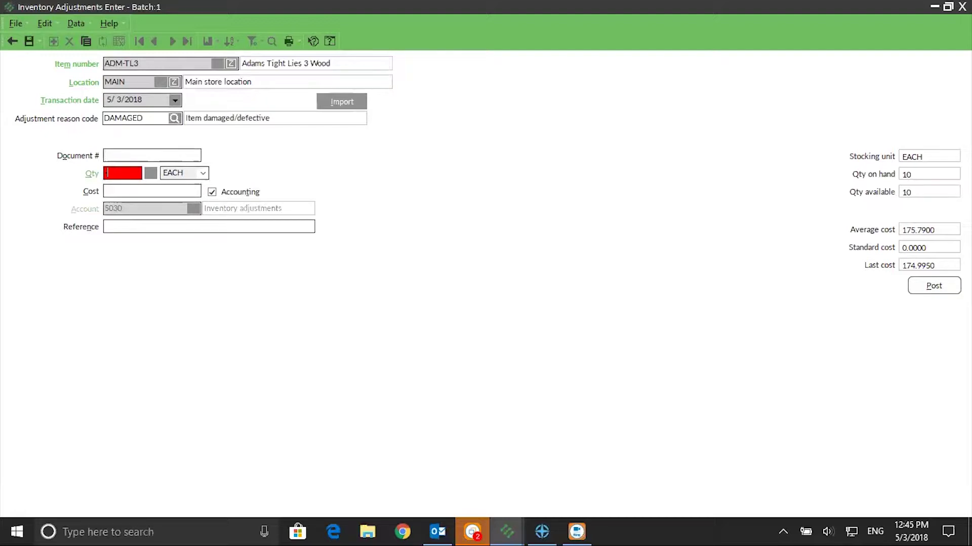
# Step: Set the adjustment quantity to -1 EACH
pyautogui.write('1')
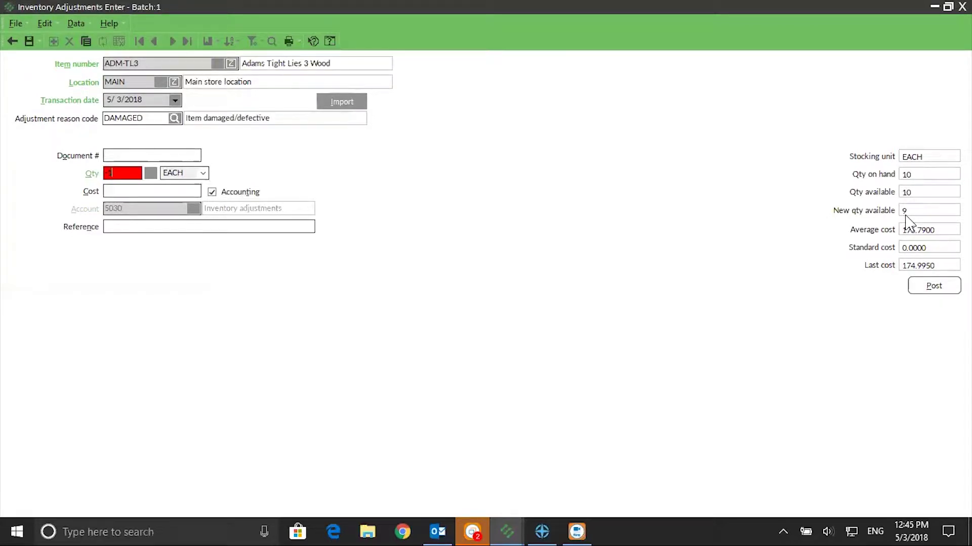
pyautogui.press('BackSpace')
pyautogui.press('BackSpace')
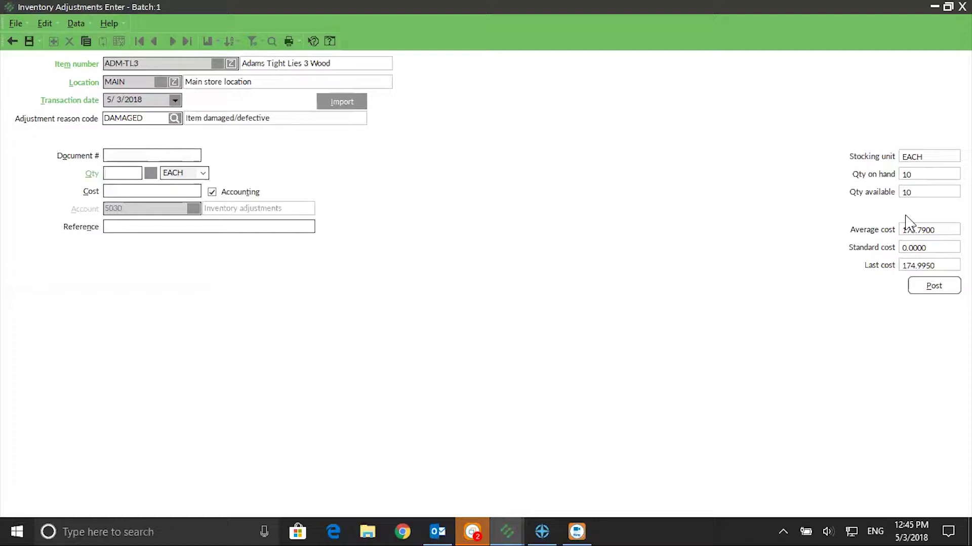
pyautogui.write('1')
pyautogui.press('BackSpace')
pyautogui.write('-1')
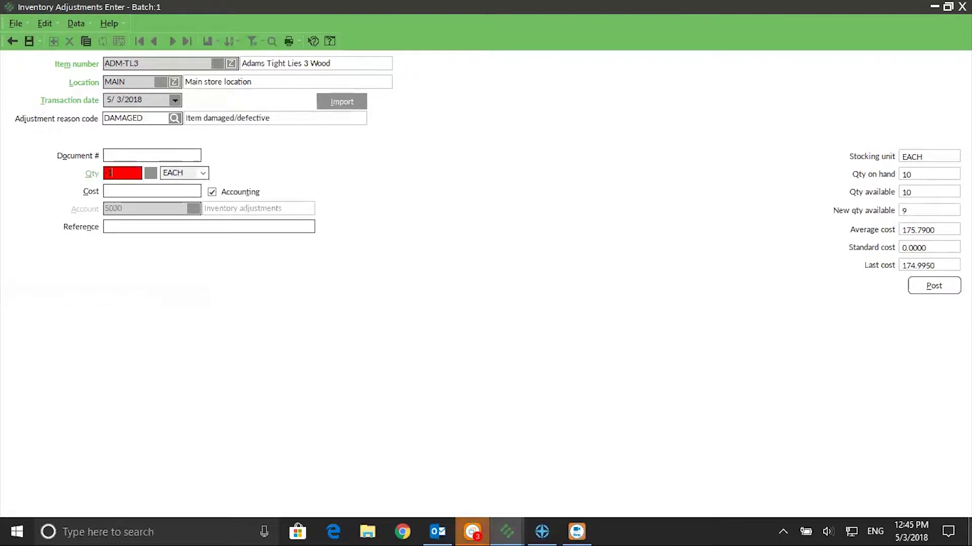
# Step: Post the inventory adjustment and decline viewing the Inventory Adjustments Journal
pyautogui.click(931, 287)
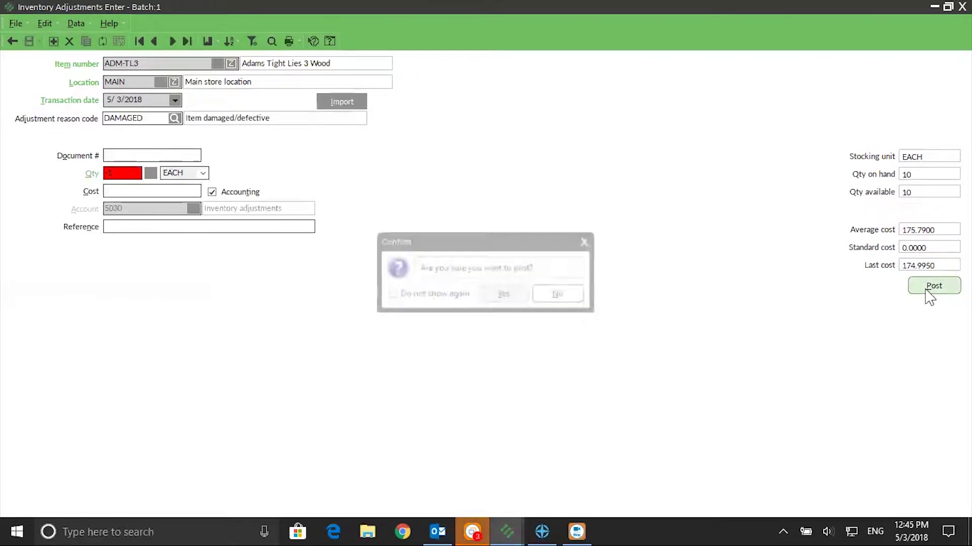
pyautogui.click(504, 296)
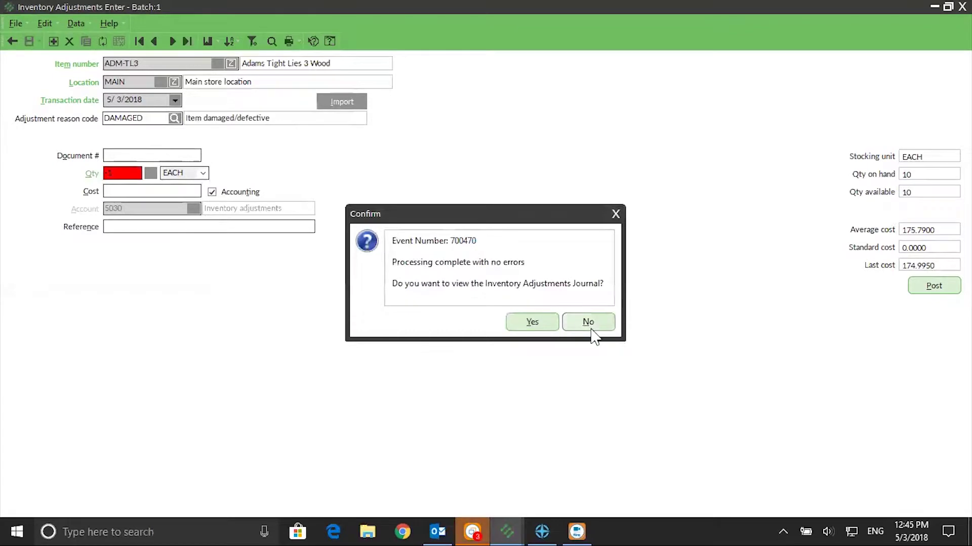
pyautogui.click(590, 326)
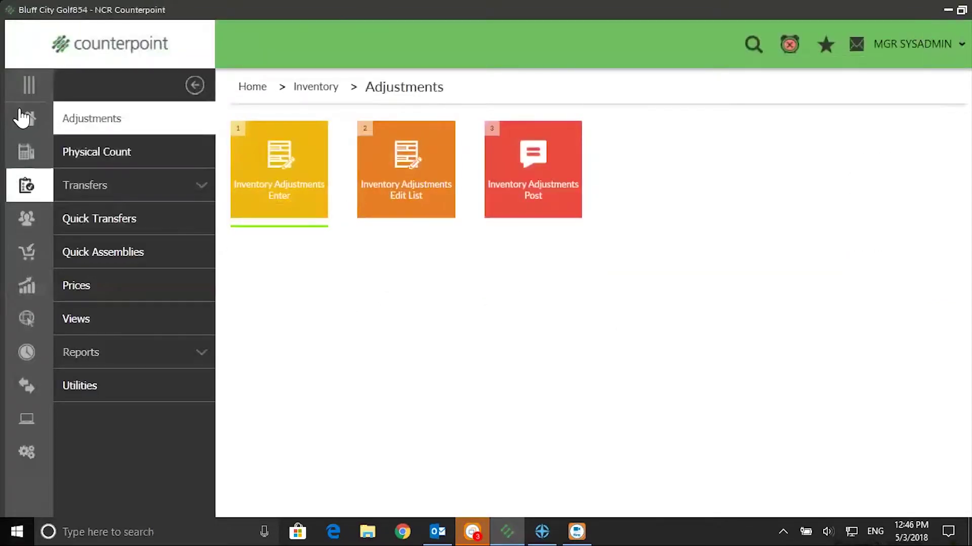
pyautogui.click(22, 117)
pyautogui.click(320, 182)
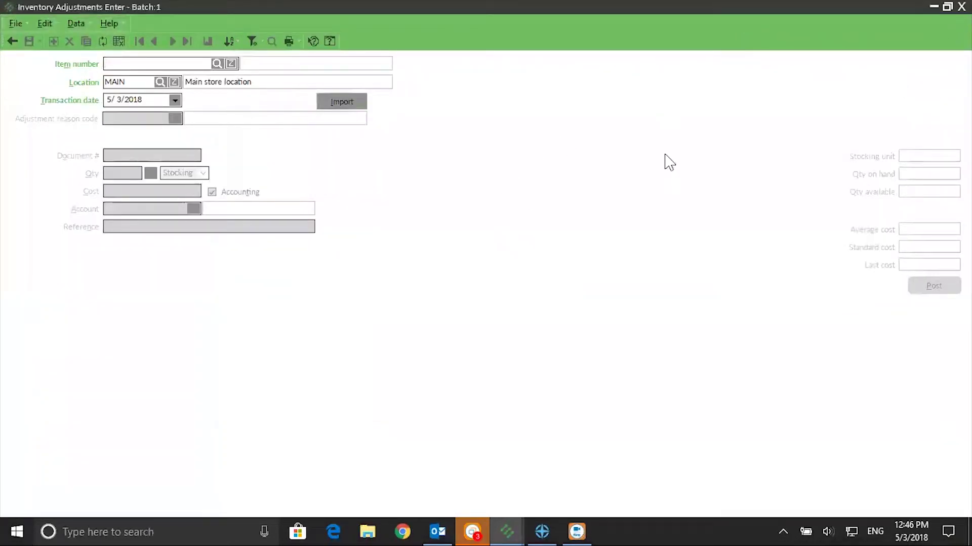
pyautogui.click(961, 6)
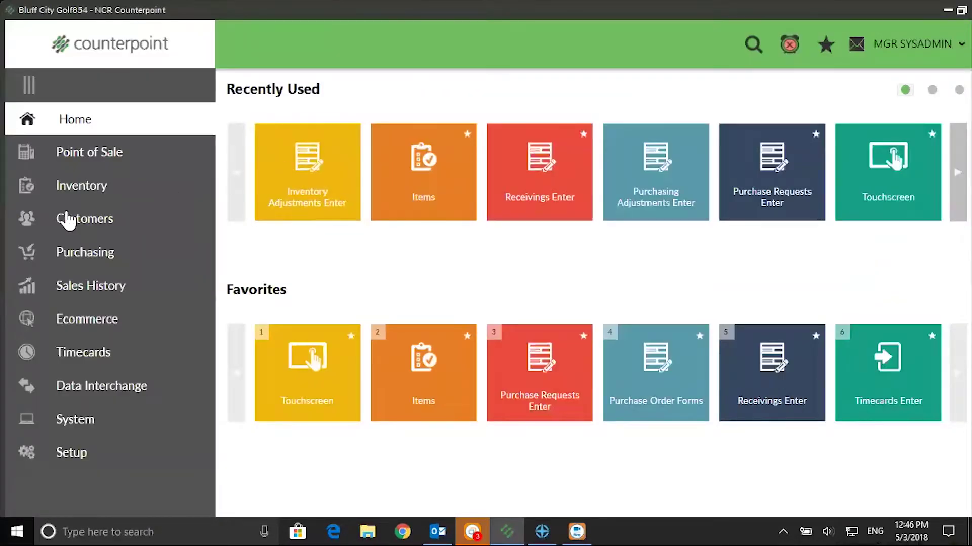
# Step: Open the inventory item records for a new item lookup
pyautogui.click(79, 188)
pyautogui.click(280, 173)
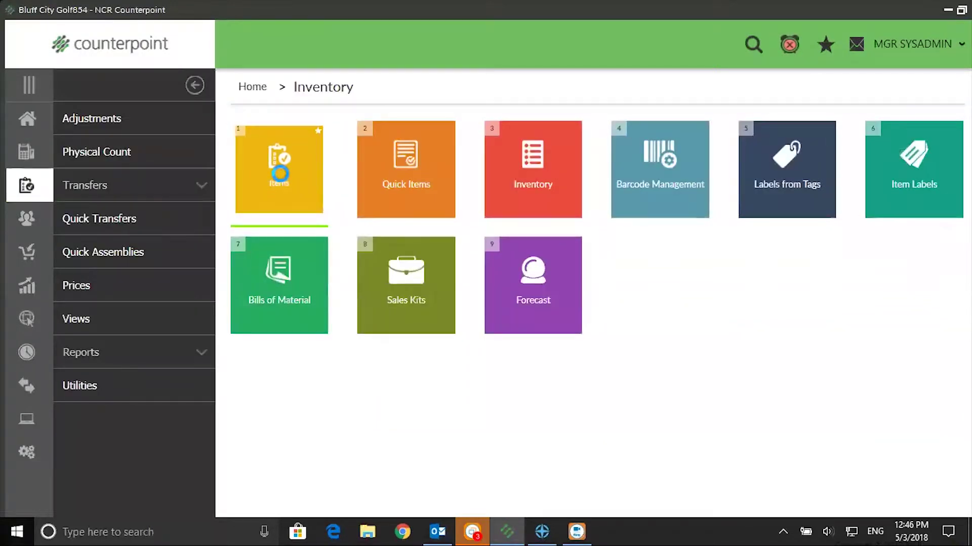
pyautogui.write('A')
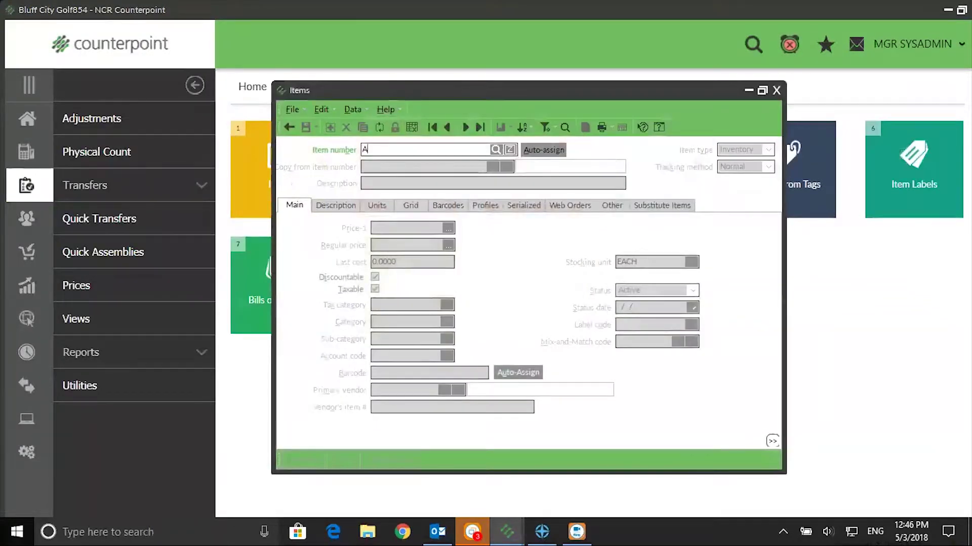
pyautogui.write('MD-TL3')
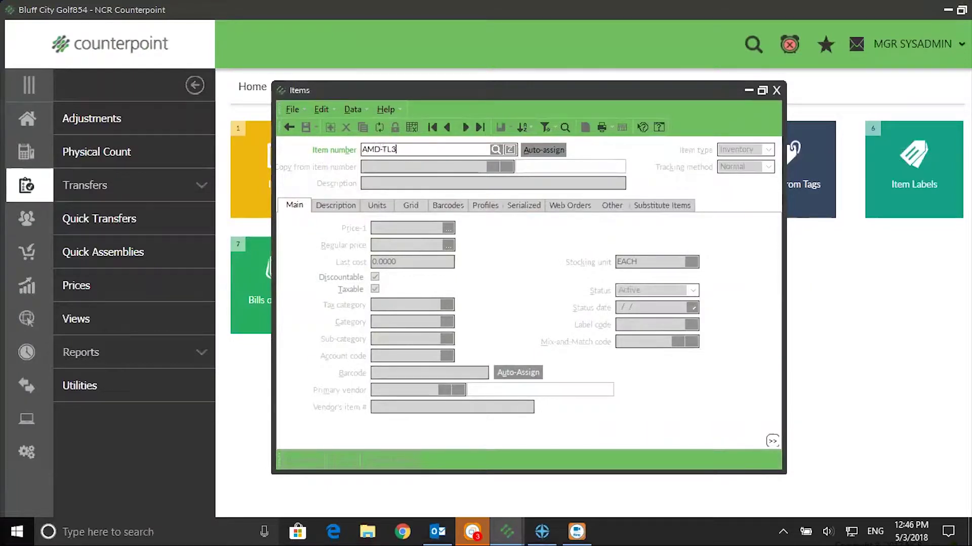
pyautogui.press('Tab')
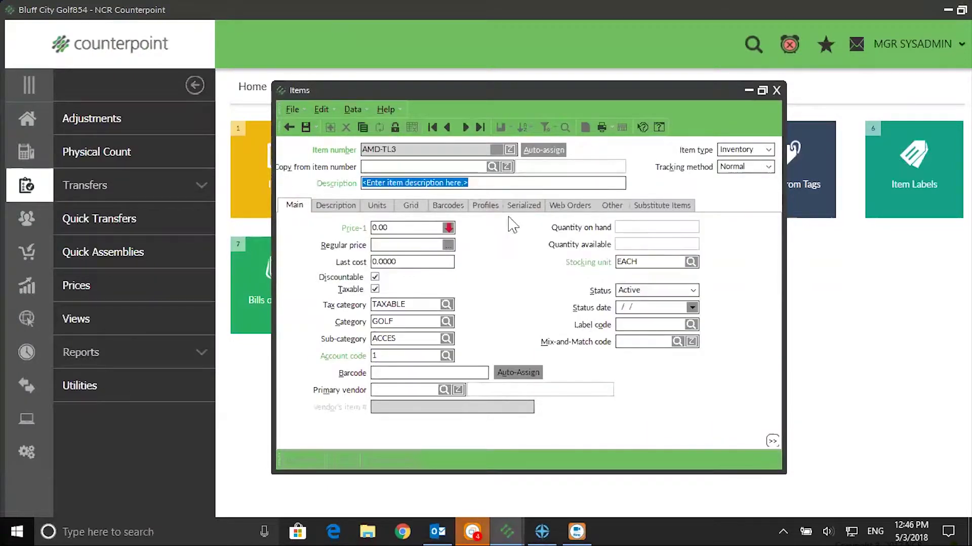
pyautogui.click(289, 128)
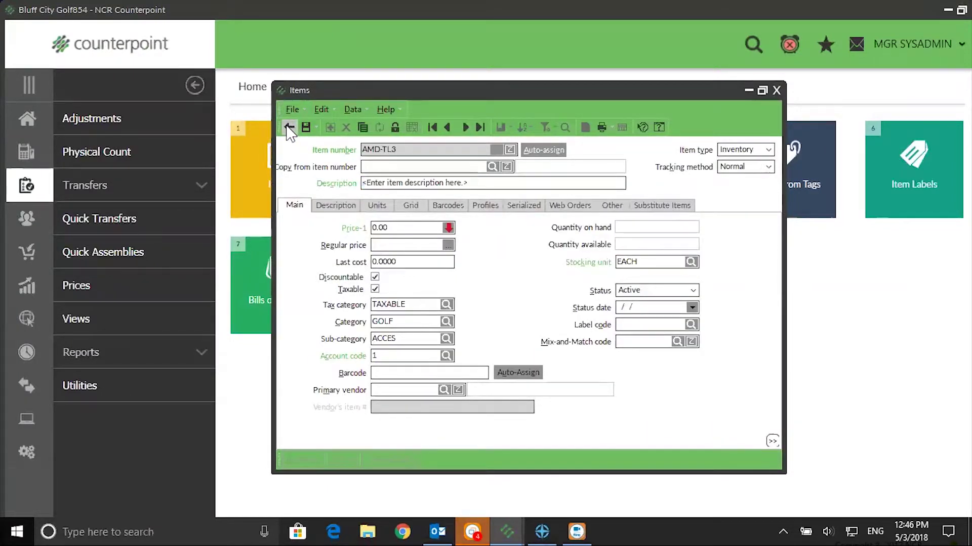
pyautogui.click(533, 297)
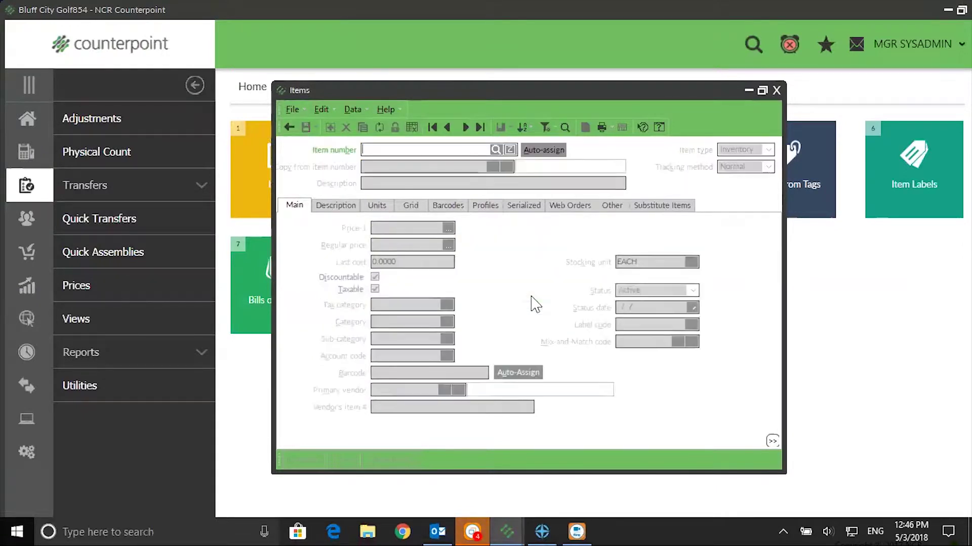
# Step: Recheck the quantity on hand of item ADM-TL3 in its item record, and close the record
pyautogui.write('ADM-TL3')
pyautogui.press('Tab')
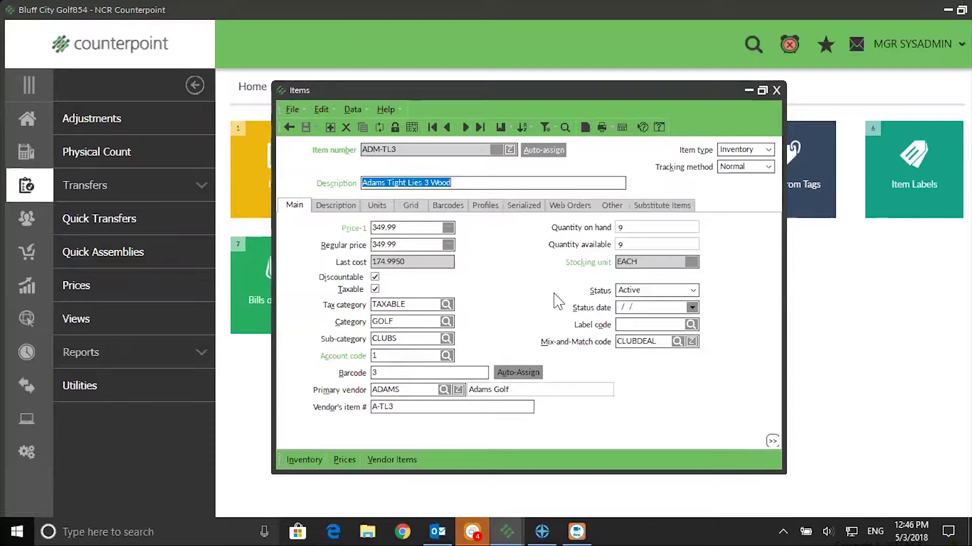
pyautogui.click(777, 90)
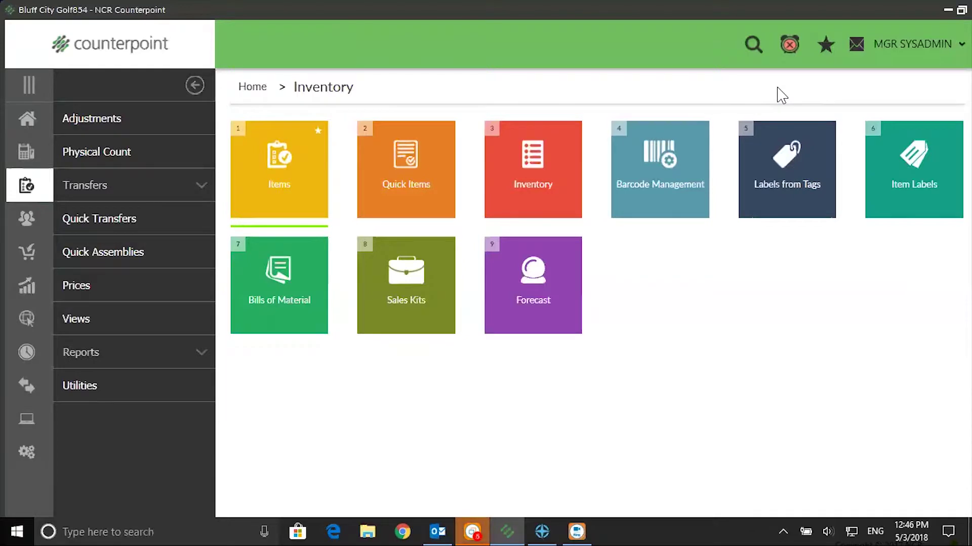
# Step: Find the Banana item with the keyword "banan" and check the last cost in its item record
pyautogui.click(299, 174)
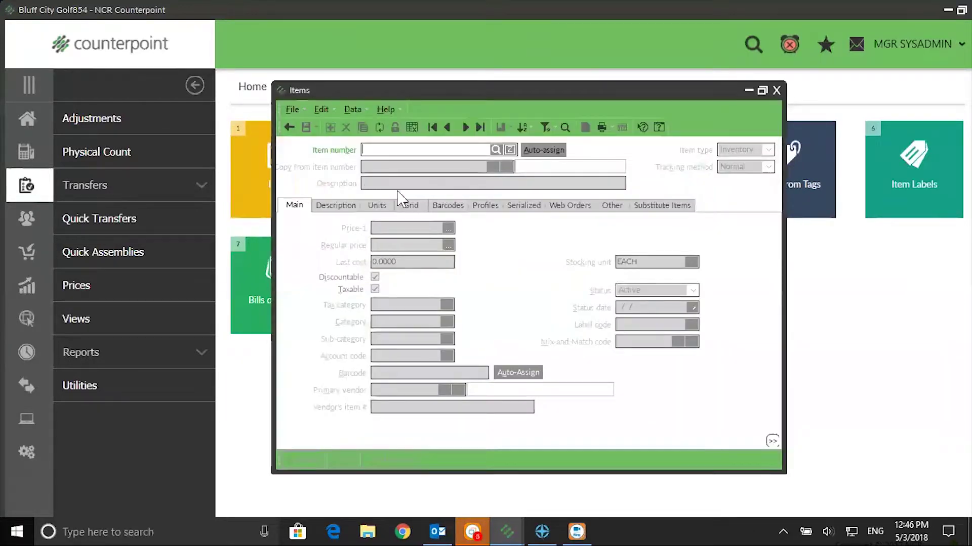
pyautogui.click(495, 150)
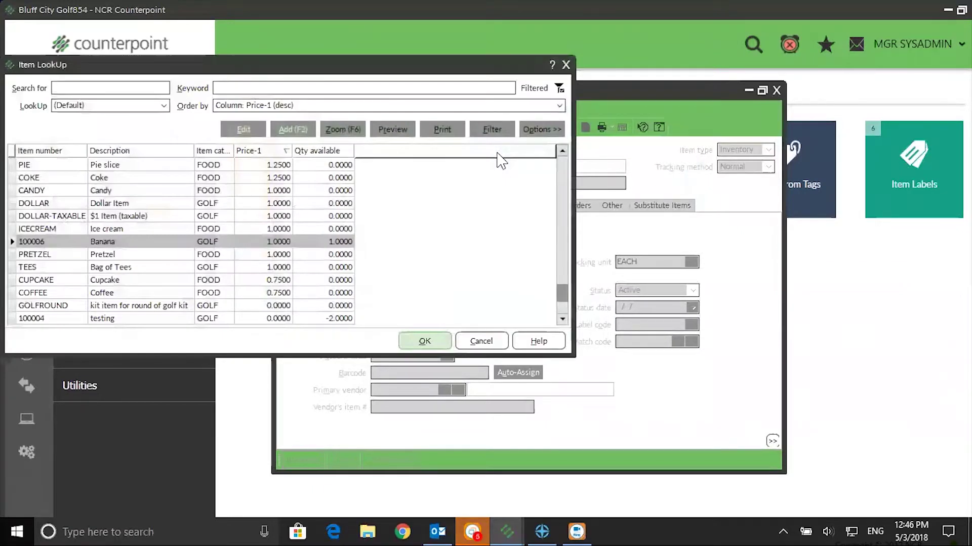
pyautogui.write('banan')
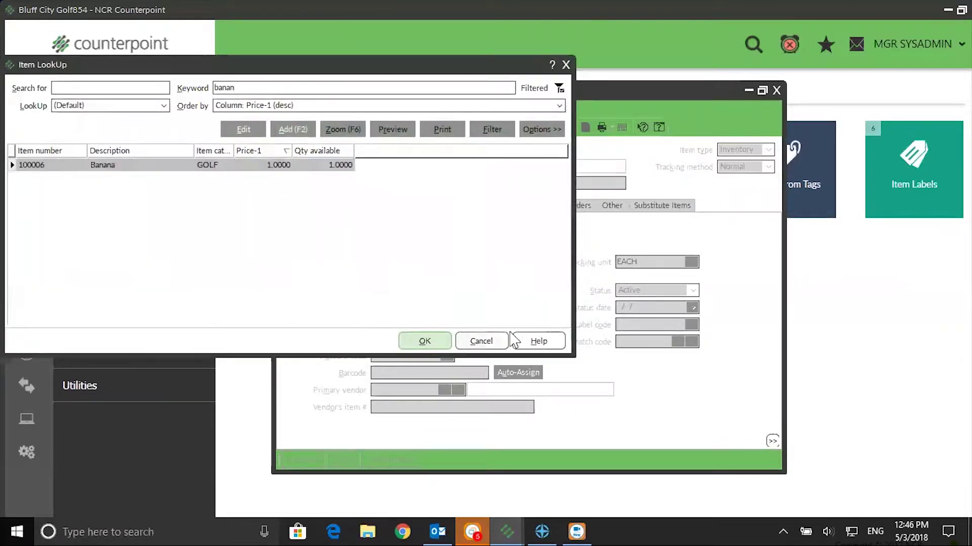
pyautogui.click(446, 346)
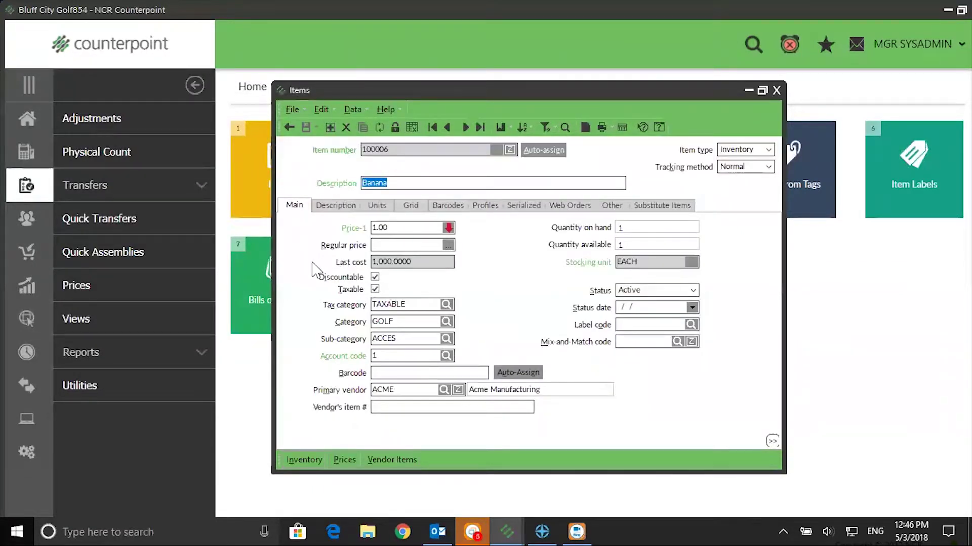
pyautogui.click(411, 261)
pyautogui.doubleClick(412, 261)
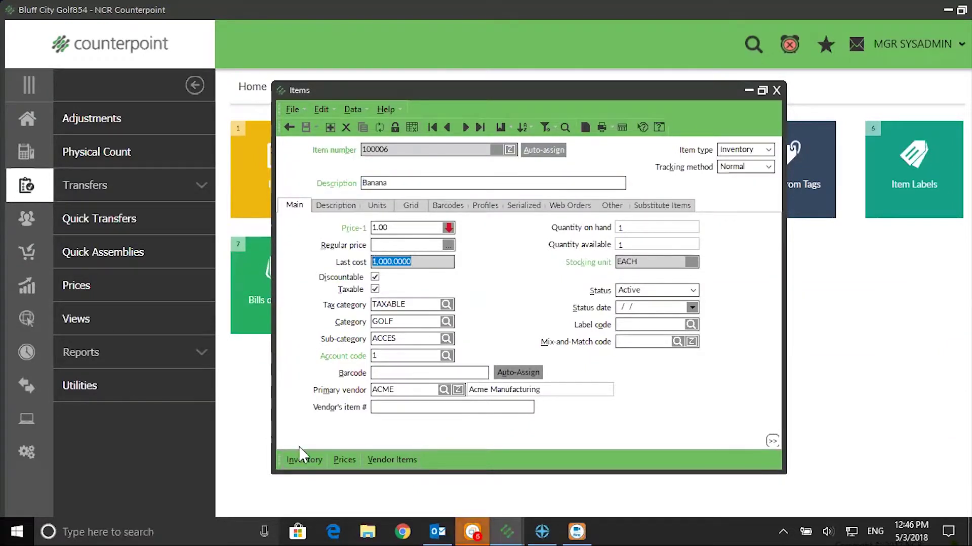
# Step: Examine the Banana item's average cost in its MAIN location inventory record, and close the inventory and item records
pyautogui.click(302, 459)
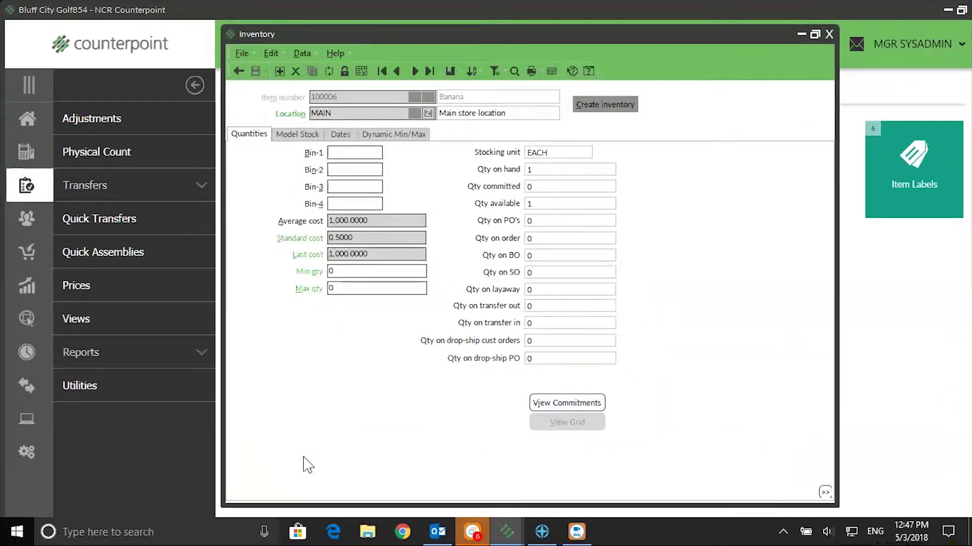
pyautogui.doubleClick(390, 221)
pyautogui.moveTo(266, 222); pyautogui.dragTo(92, 244)
pyautogui.click(829, 33)
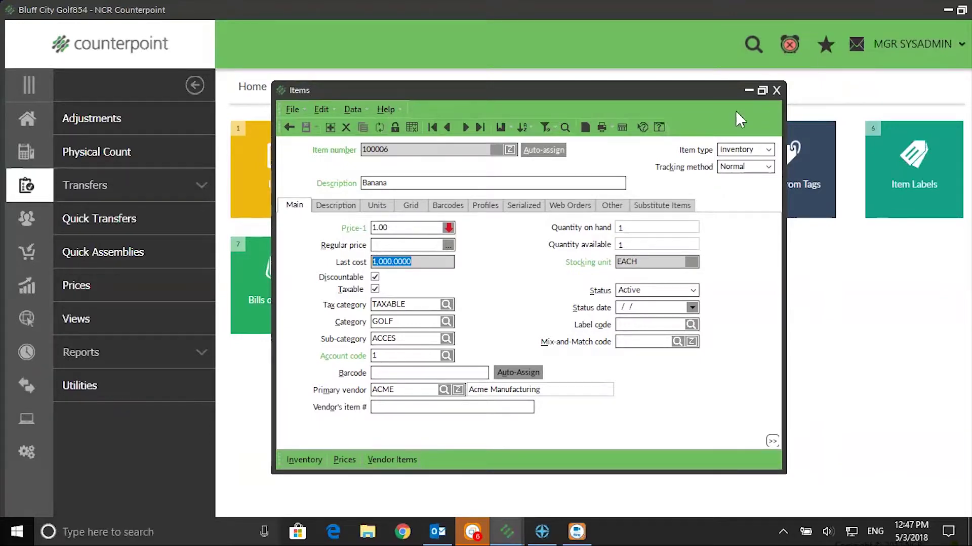
pyautogui.click(775, 90)
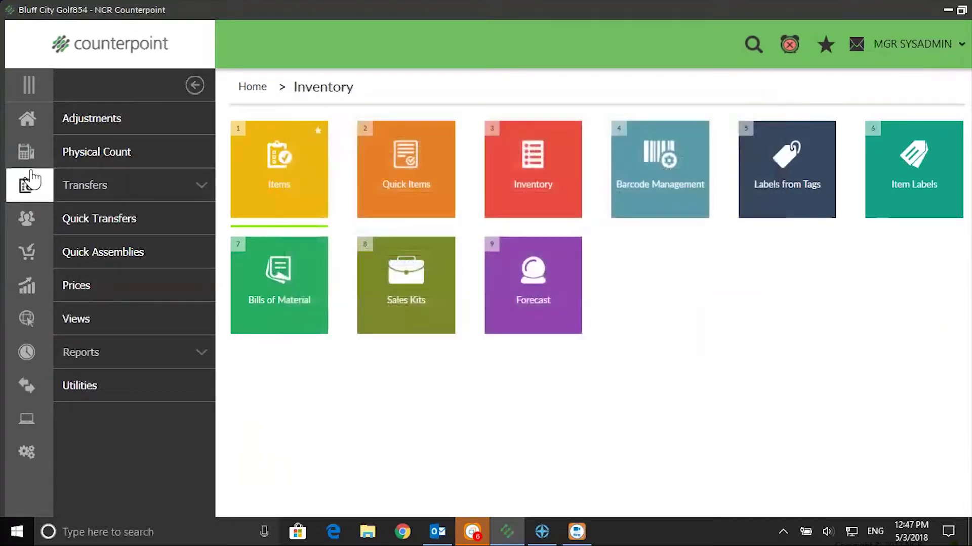
# Step: Start an inventory adjustment for the Banana item (100006) at the MAIN location with the transaction date 5/3/2018
pyautogui.click(31, 120)
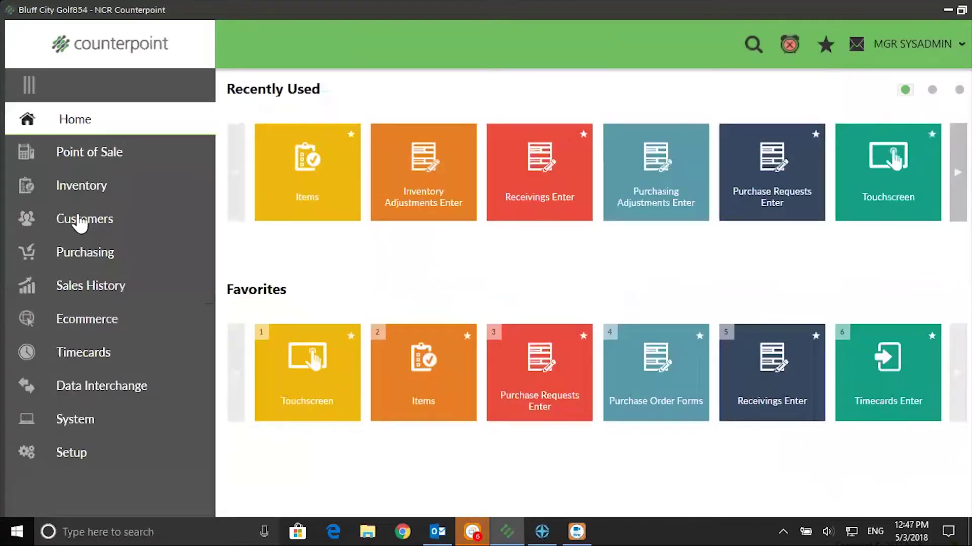
pyautogui.click(86, 183)
pyautogui.click(84, 119)
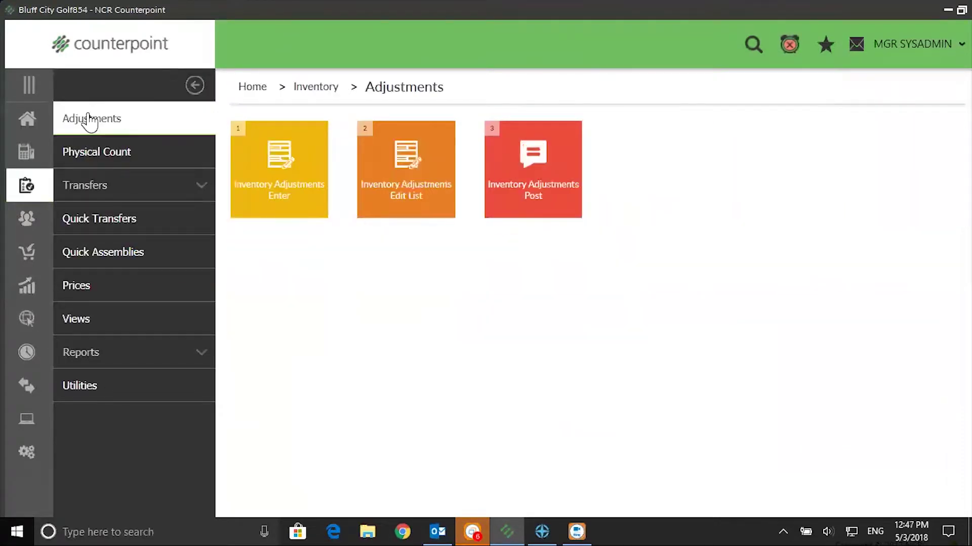
pyautogui.click(242, 185)
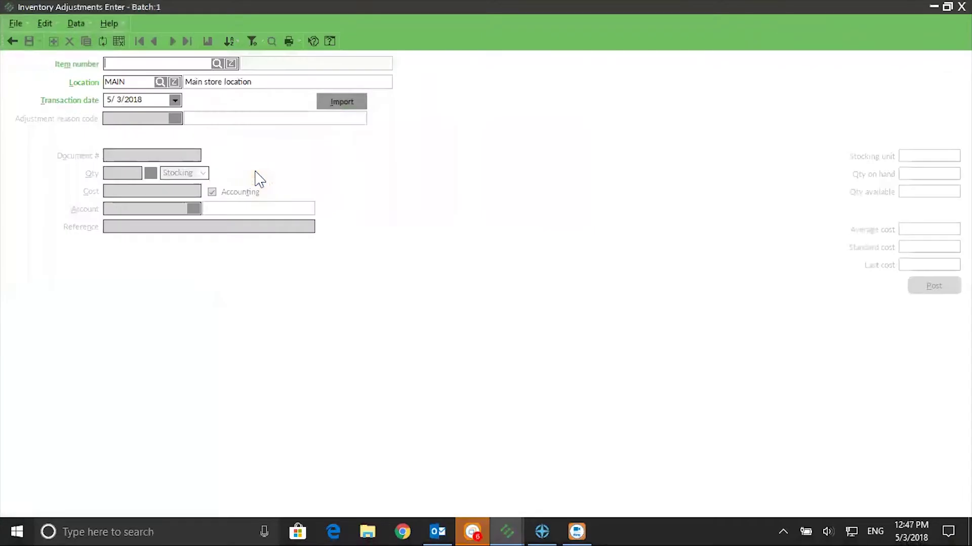
pyautogui.click(217, 64)
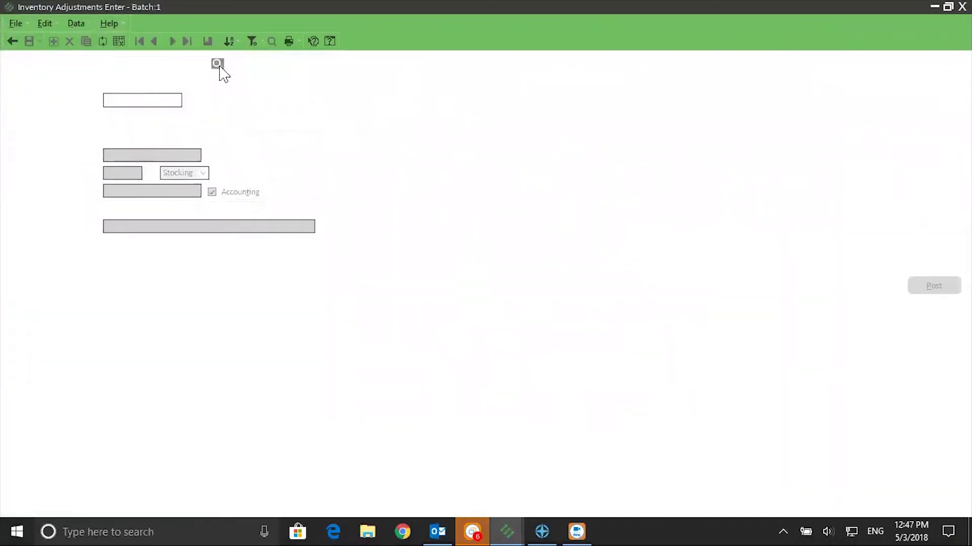
pyautogui.click(433, 342)
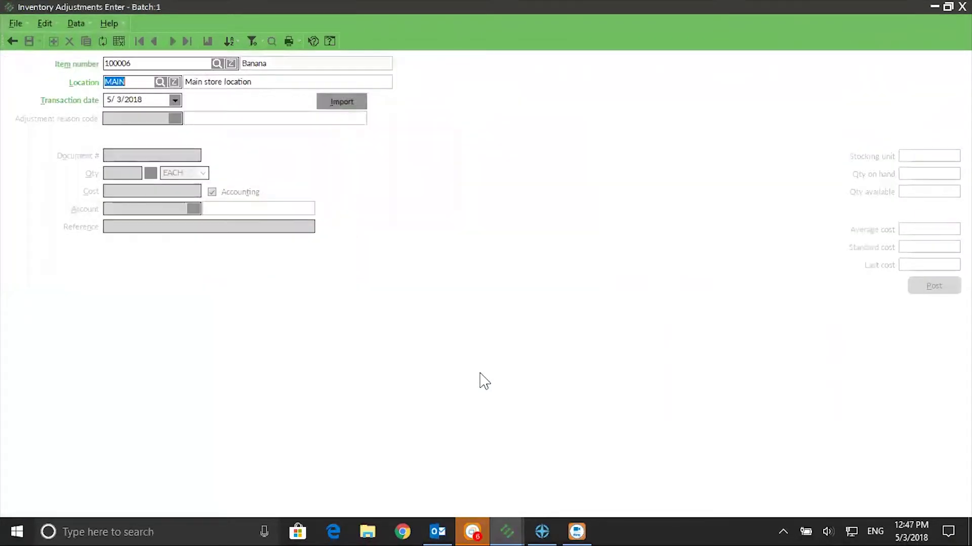
pyautogui.press('Tab')
pyautogui.press('Tab')
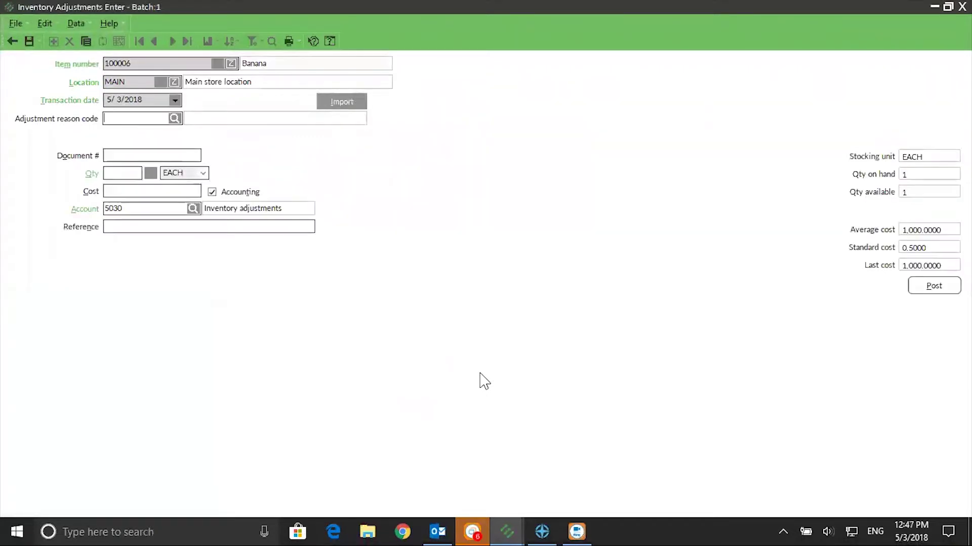
# Step: Give the Banana adjustment the reason code RECV MISTAKE and a quantity of -1, and post it
pyautogui.click(173, 118)
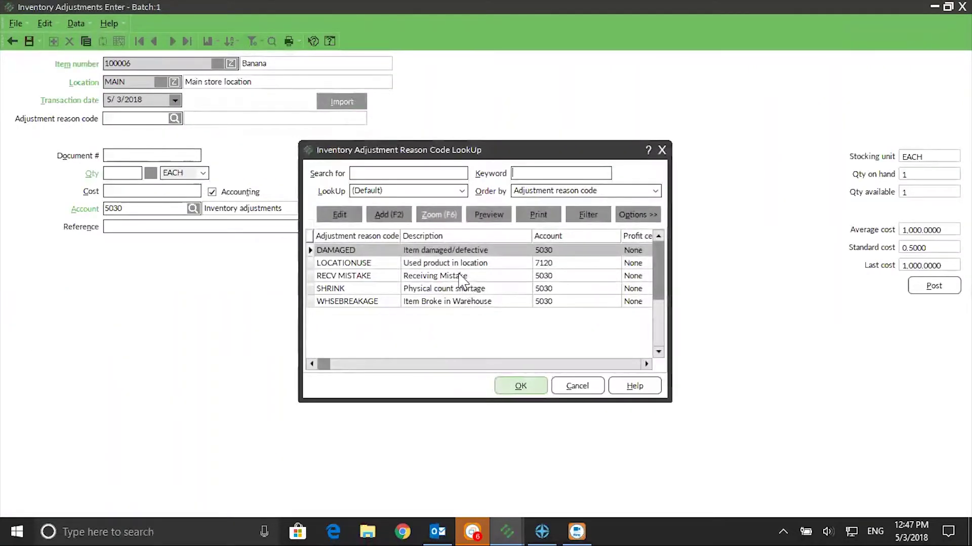
pyautogui.click(459, 277)
pyautogui.click(530, 386)
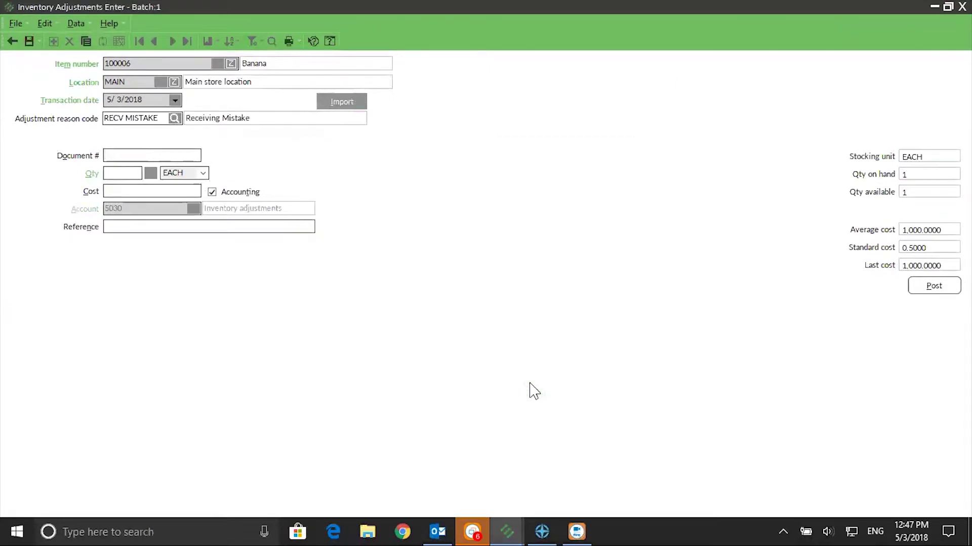
pyautogui.write('-1')
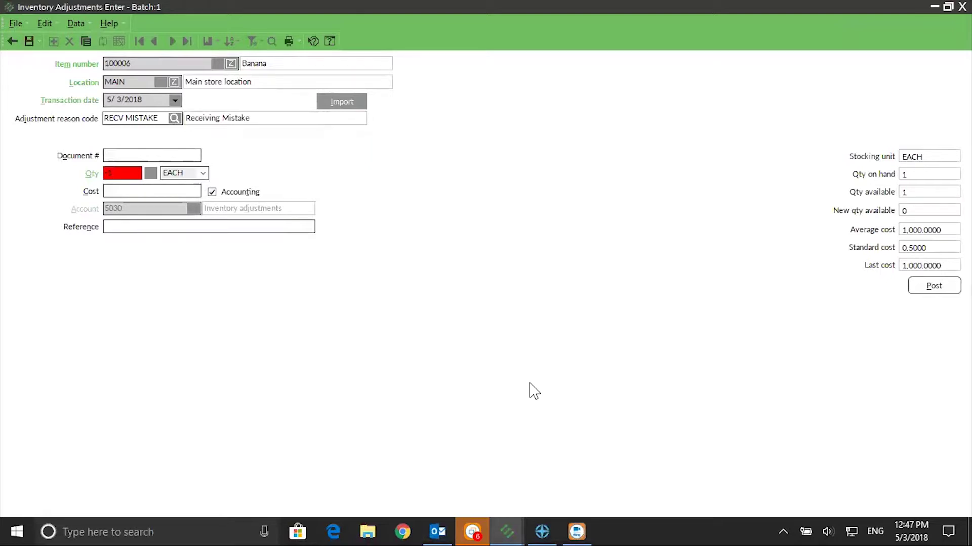
pyautogui.click(920, 291)
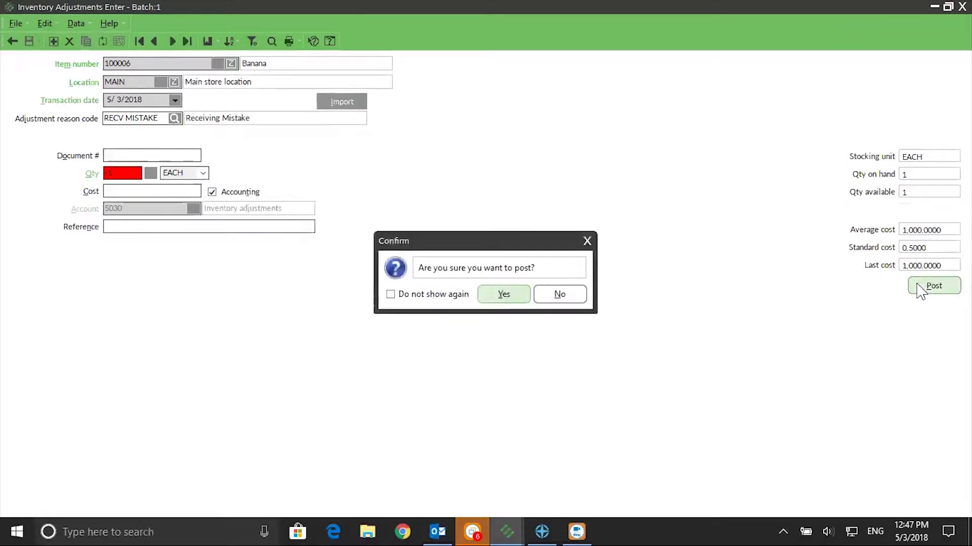
pyautogui.click(503, 296)
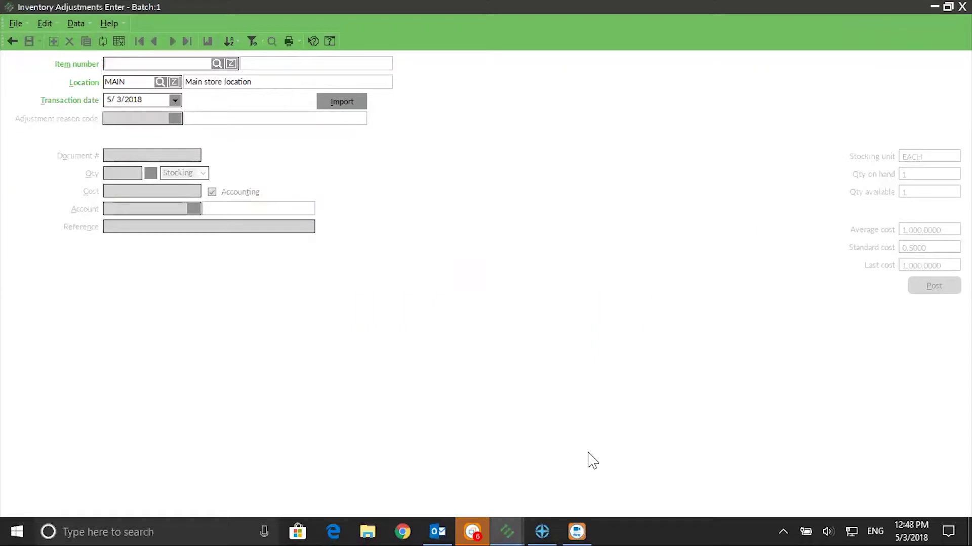
# Step: Start another adjustment for the Banana item at the MAIN location with the reason code RECV MISTAKE
pyautogui.click(217, 64)
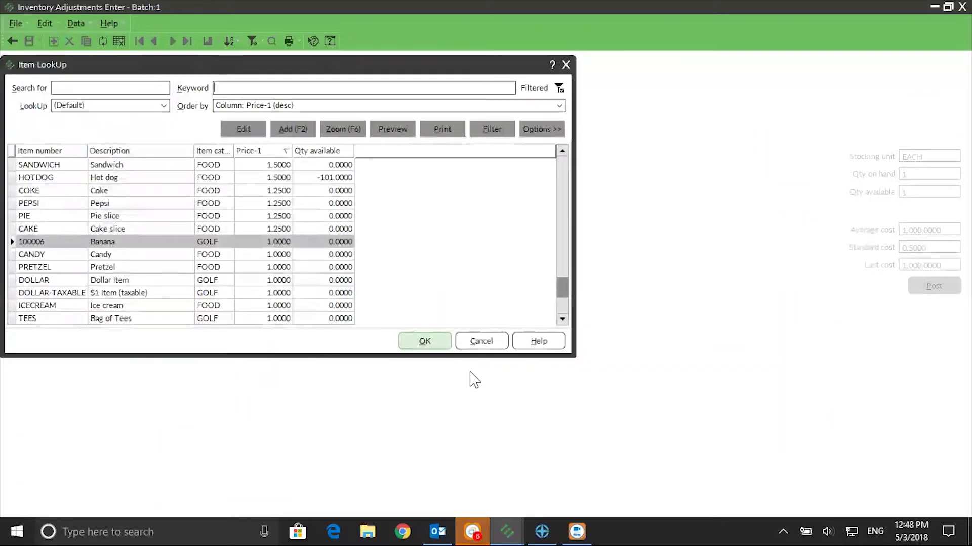
pyautogui.click(444, 340)
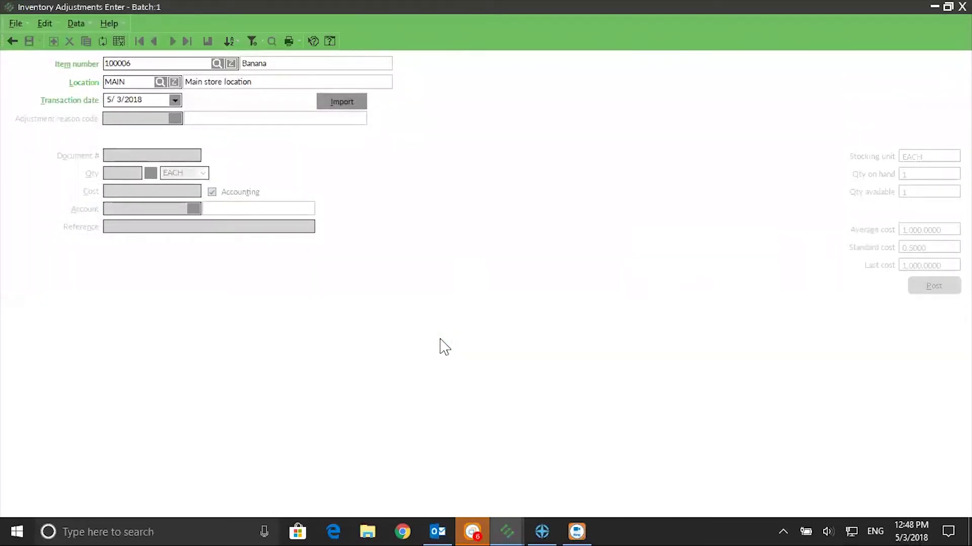
pyautogui.click(174, 119)
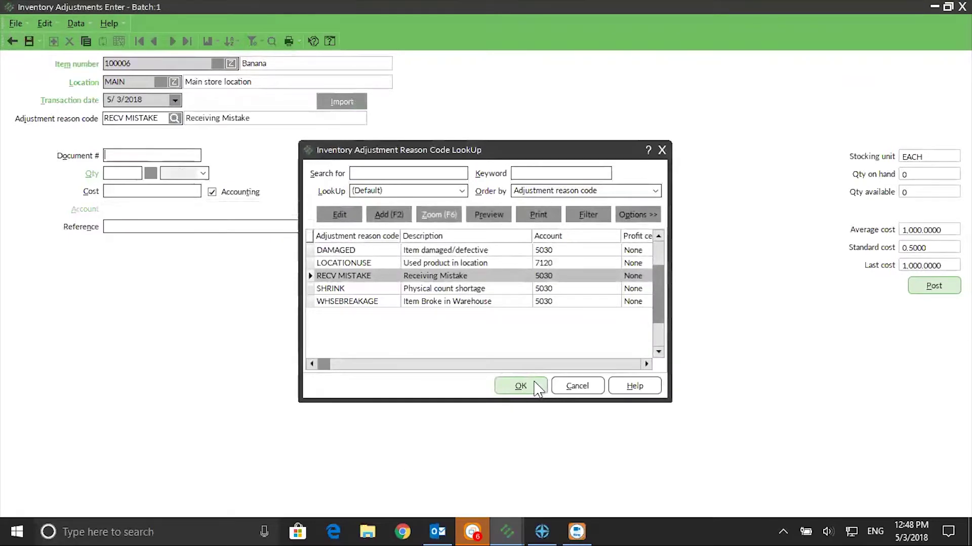
pyautogui.click(536, 387)
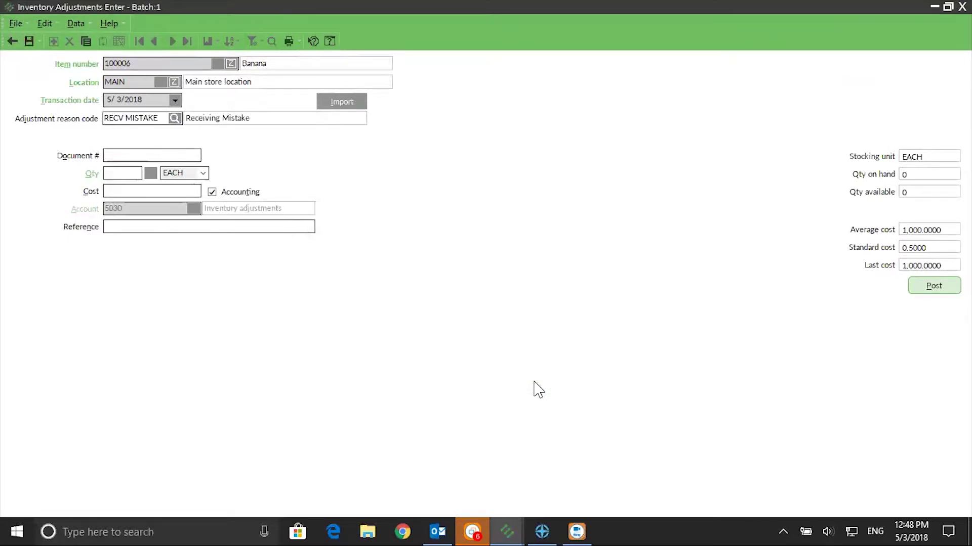
# Step: Set the adjustment quantity to 1,000 and the cost to 0.50, post it without viewing the journal, and close adjustment entry
pyautogui.write('1')
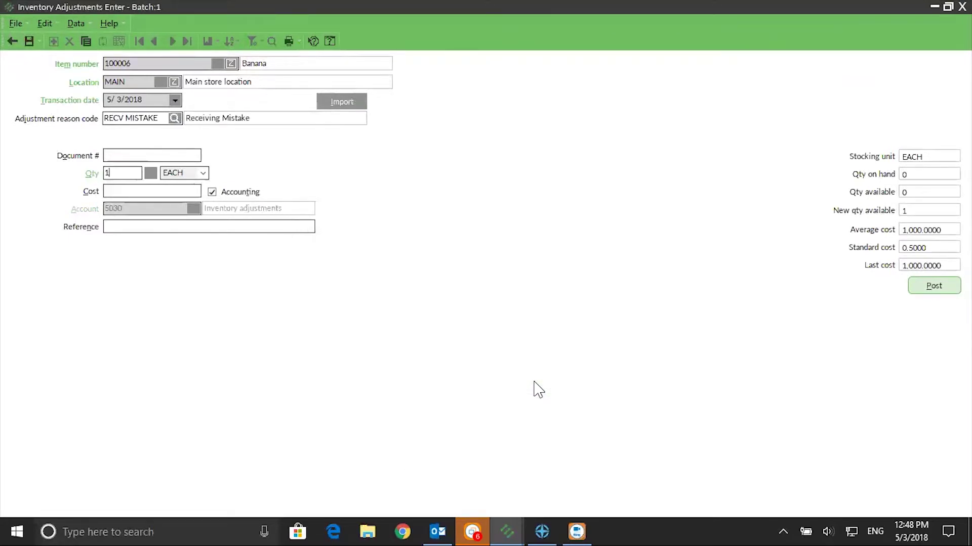
pyautogui.write('000')
pyautogui.press('Tab')
pyautogui.write('.50')
pyautogui.click(941, 288)
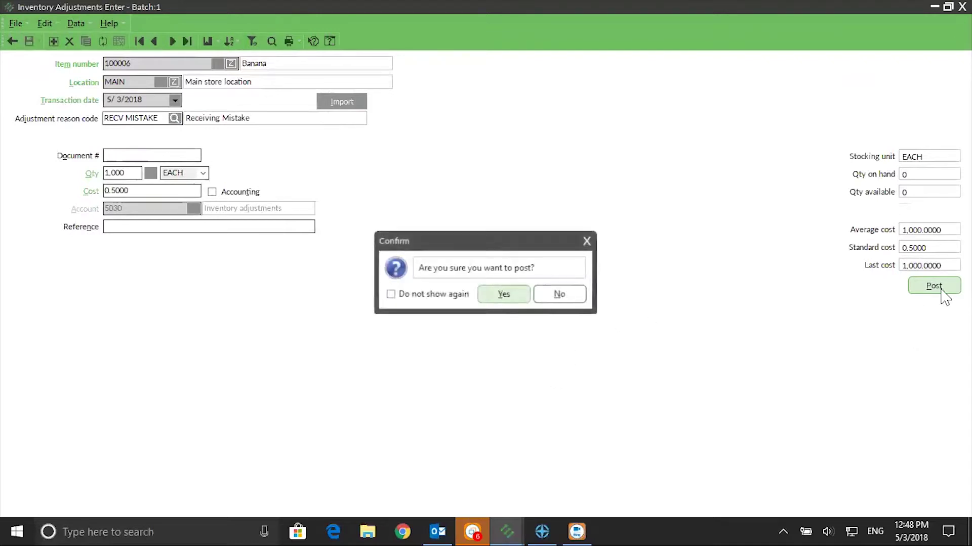
pyautogui.click(493, 299)
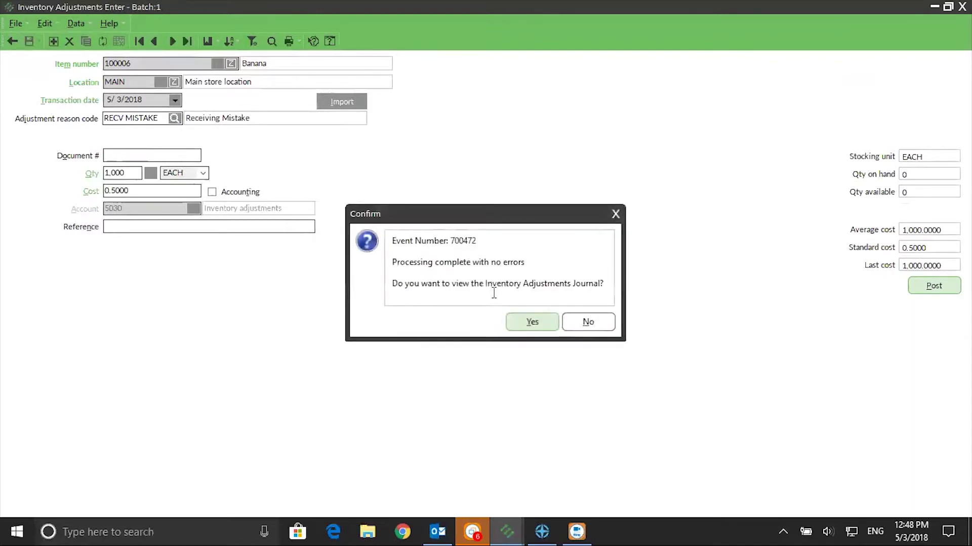
pyautogui.click(567, 322)
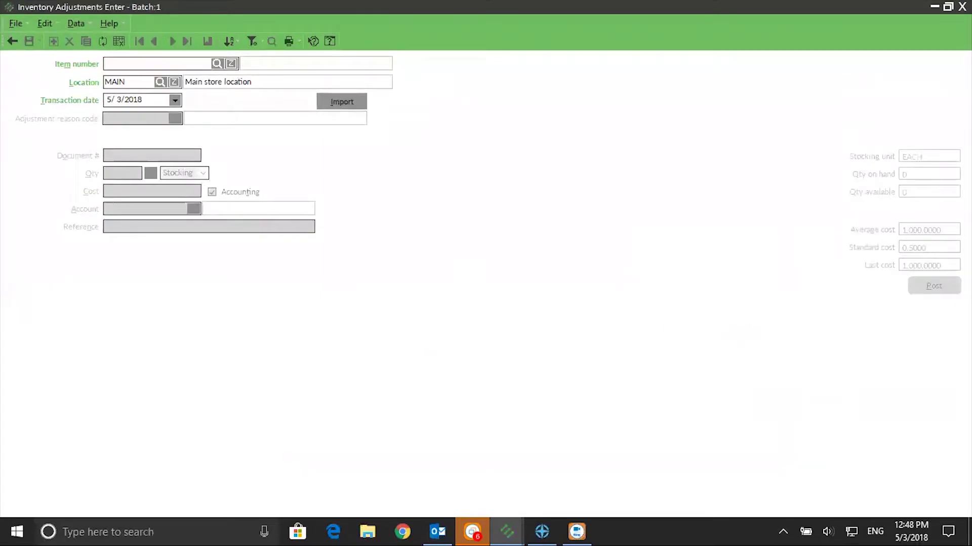
pyautogui.press('Escape')
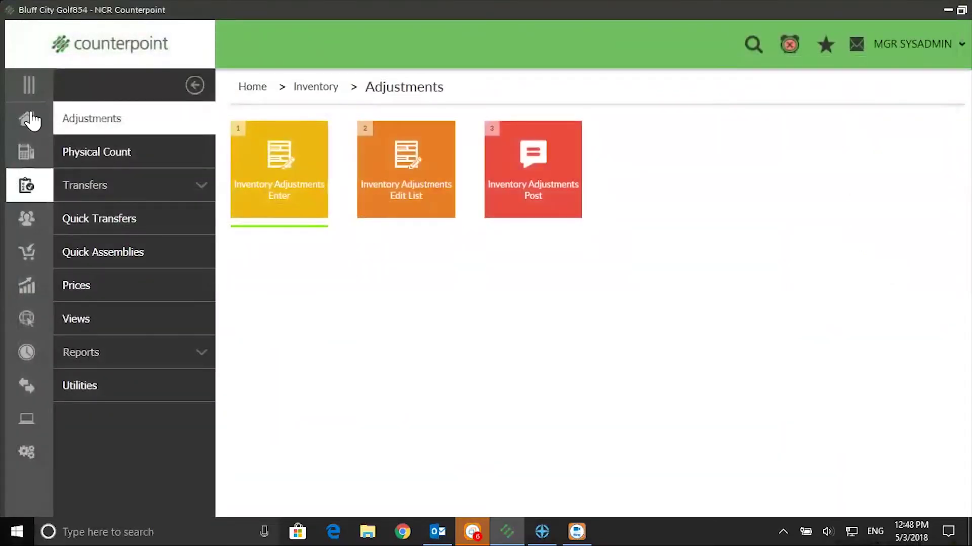
# Step: Open the Banana item record and check the average cost in its MAIN location inventory record, then close the inventory record
pyautogui.click(33, 120)
pyautogui.click(94, 192)
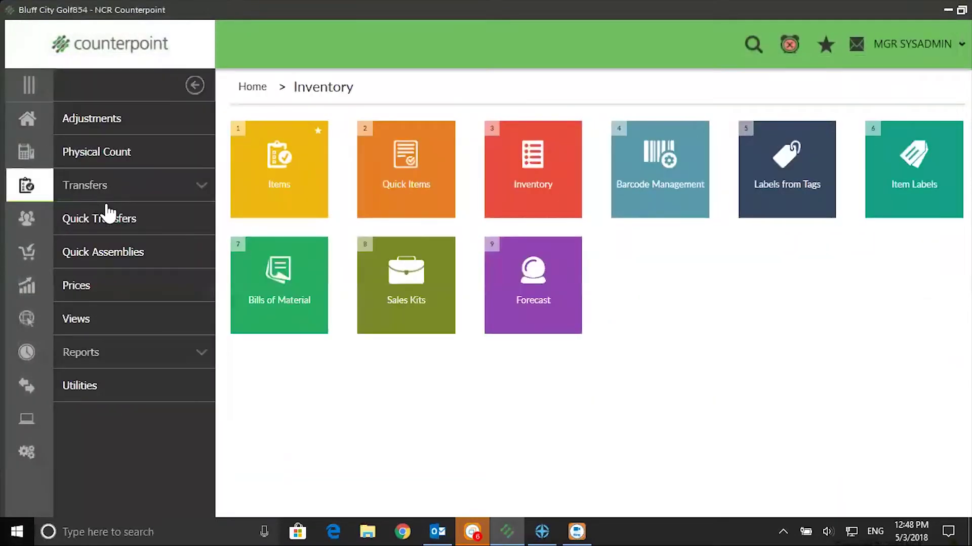
pyautogui.click(282, 174)
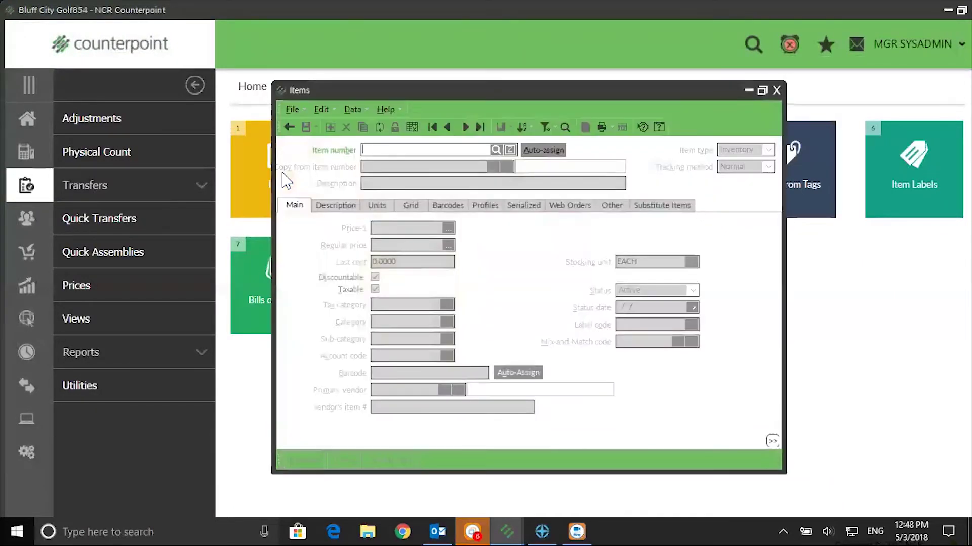
pyautogui.click(497, 150)
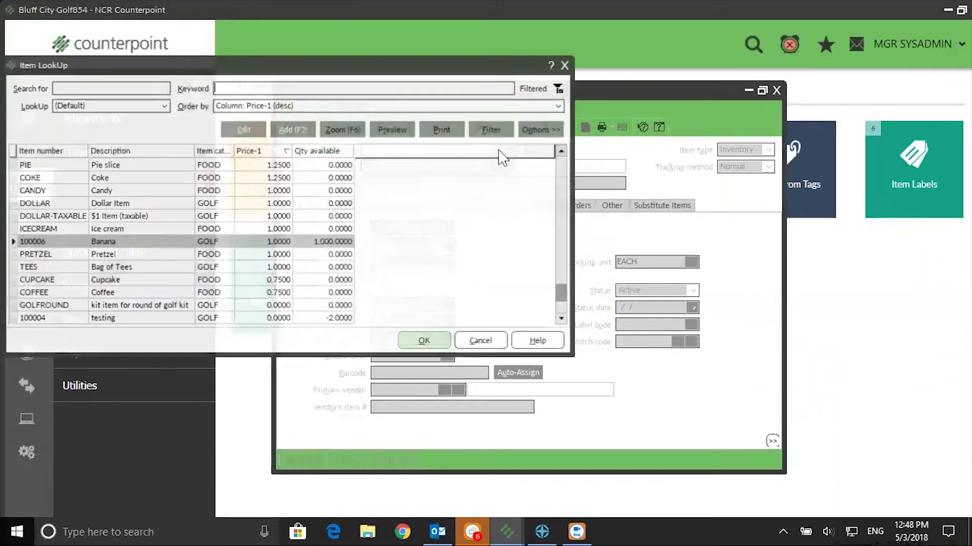
pyautogui.click(436, 340)
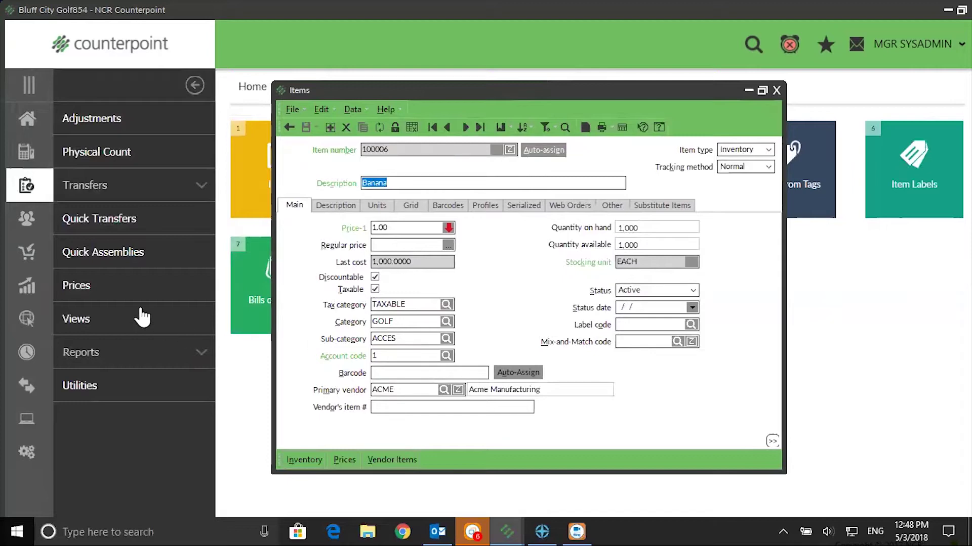
pyautogui.click(298, 461)
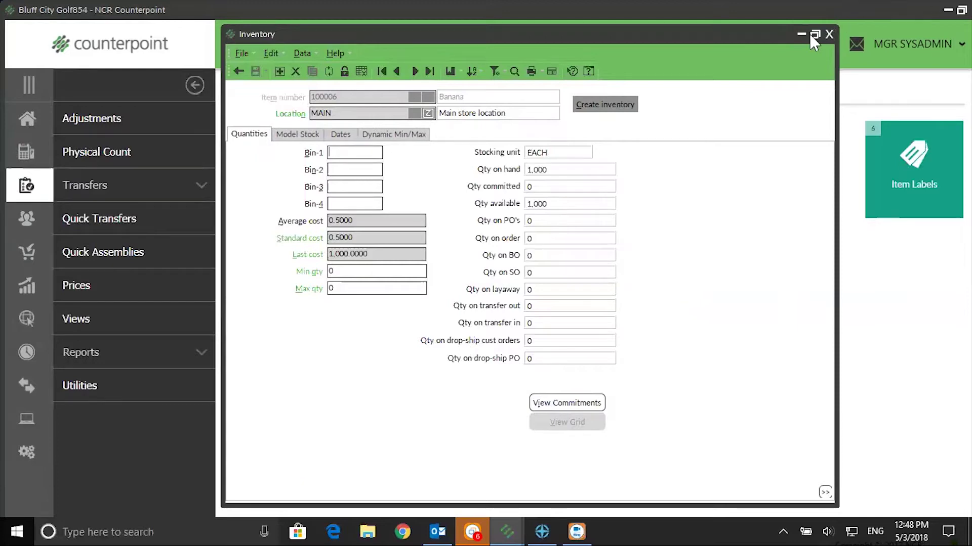
pyautogui.click(829, 34)
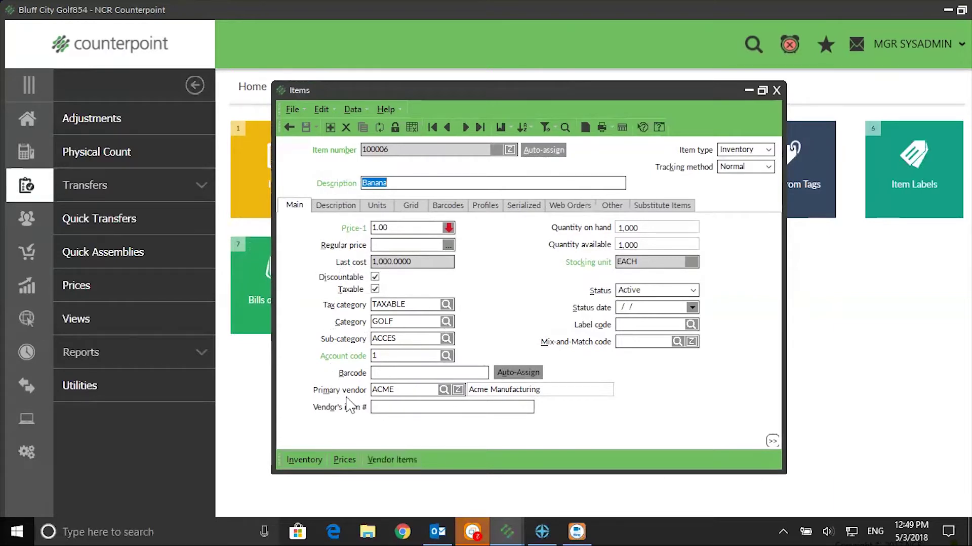
# Step: Set the purchasing unit cost to 0.50 in Banana's ACME vendor item record, save it, and close the record
pyautogui.click(390, 464)
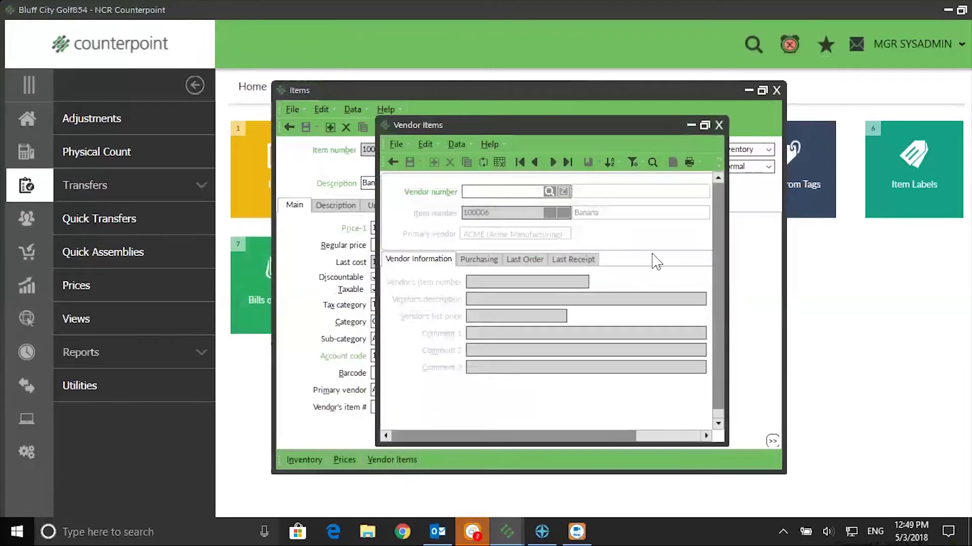
pyautogui.click(553, 162)
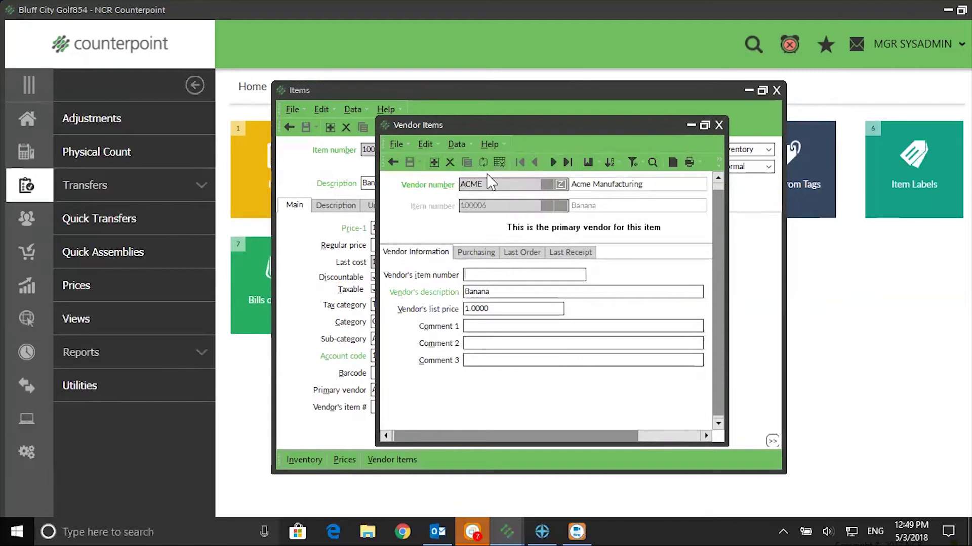
pyautogui.click(466, 255)
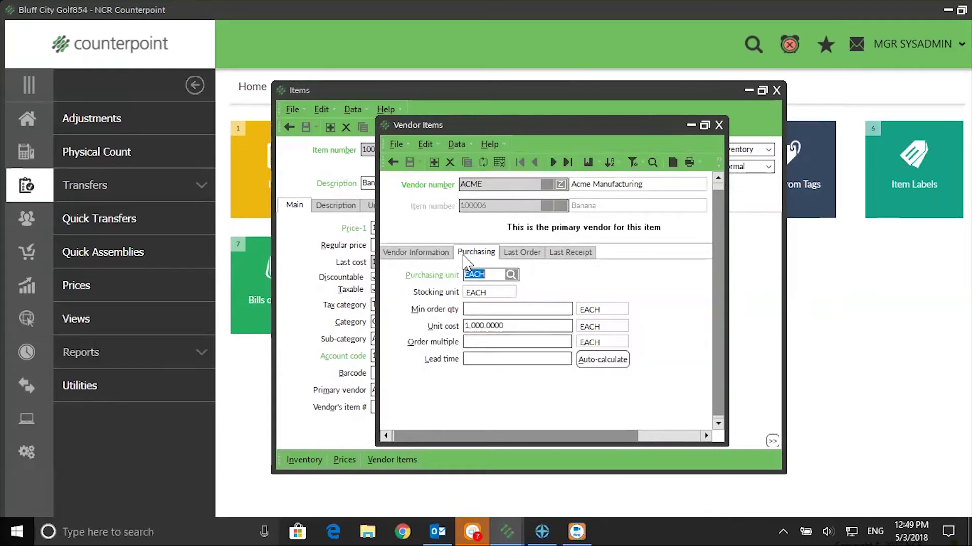
pyautogui.click(521, 327)
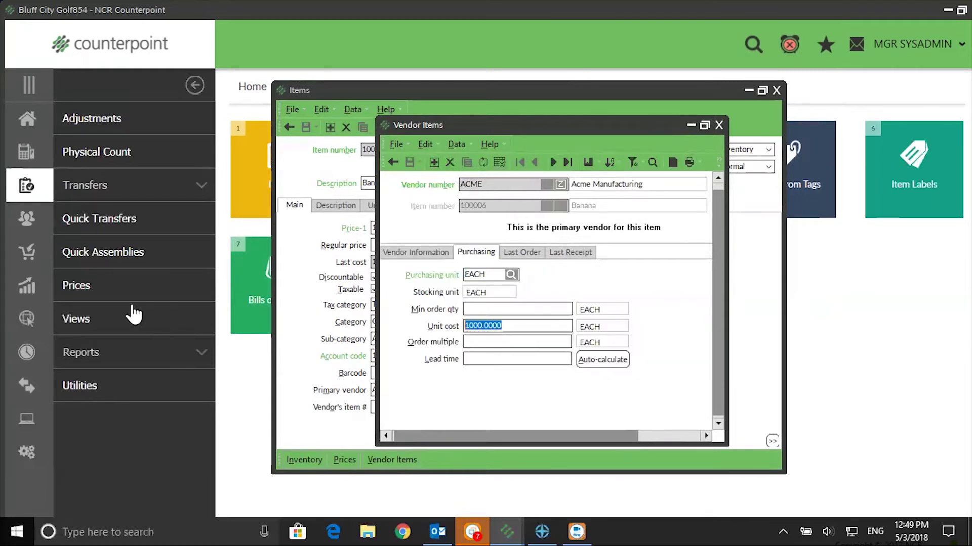
pyautogui.write('.50')
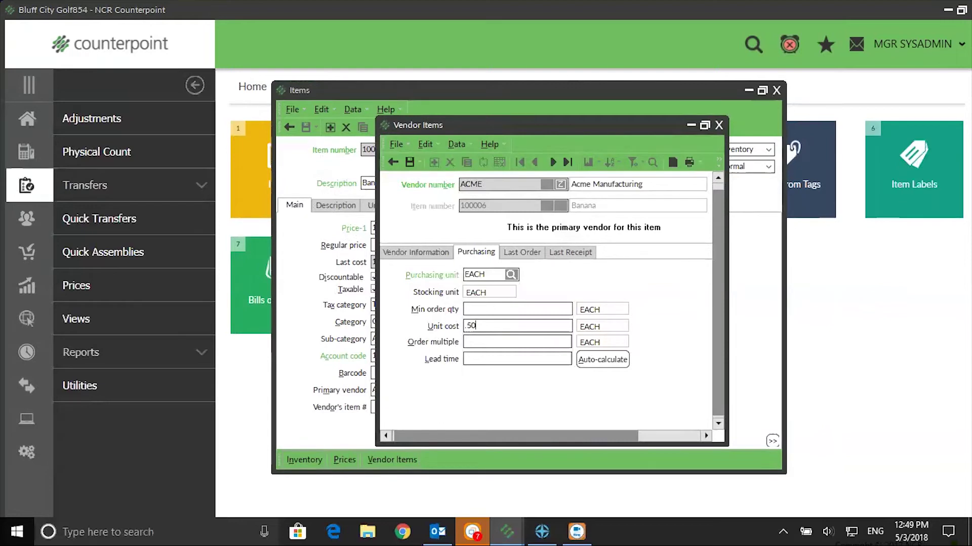
pyautogui.doubleClick(499, 329)
pyautogui.click(406, 166)
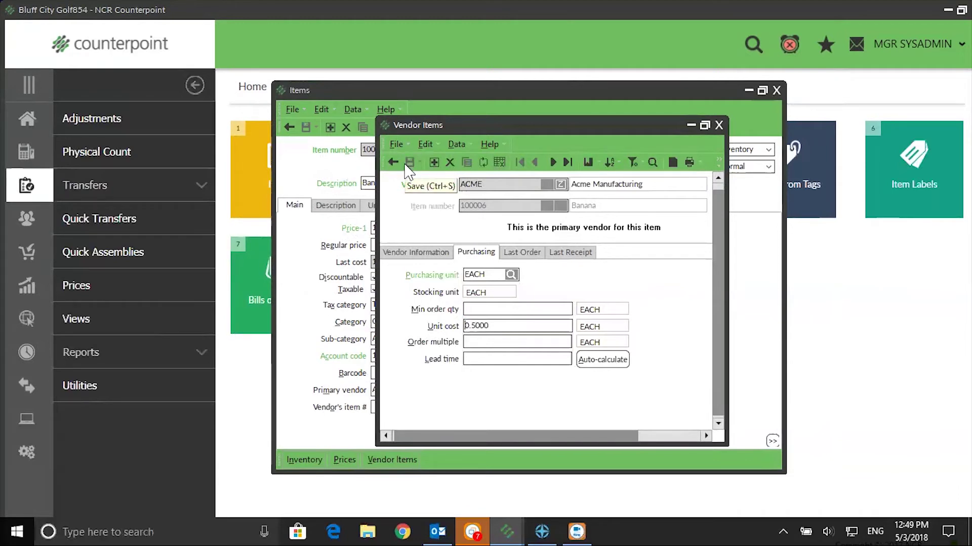
pyautogui.click(718, 125)
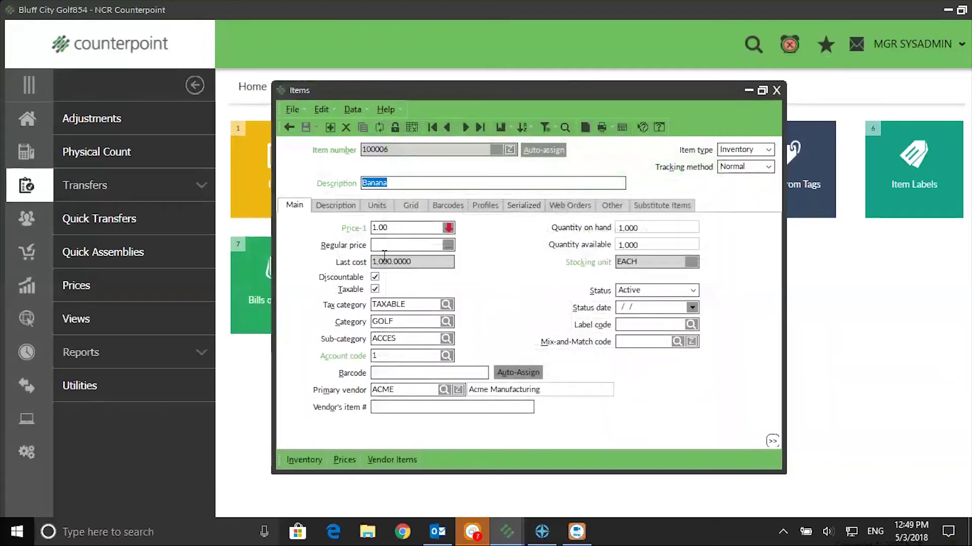